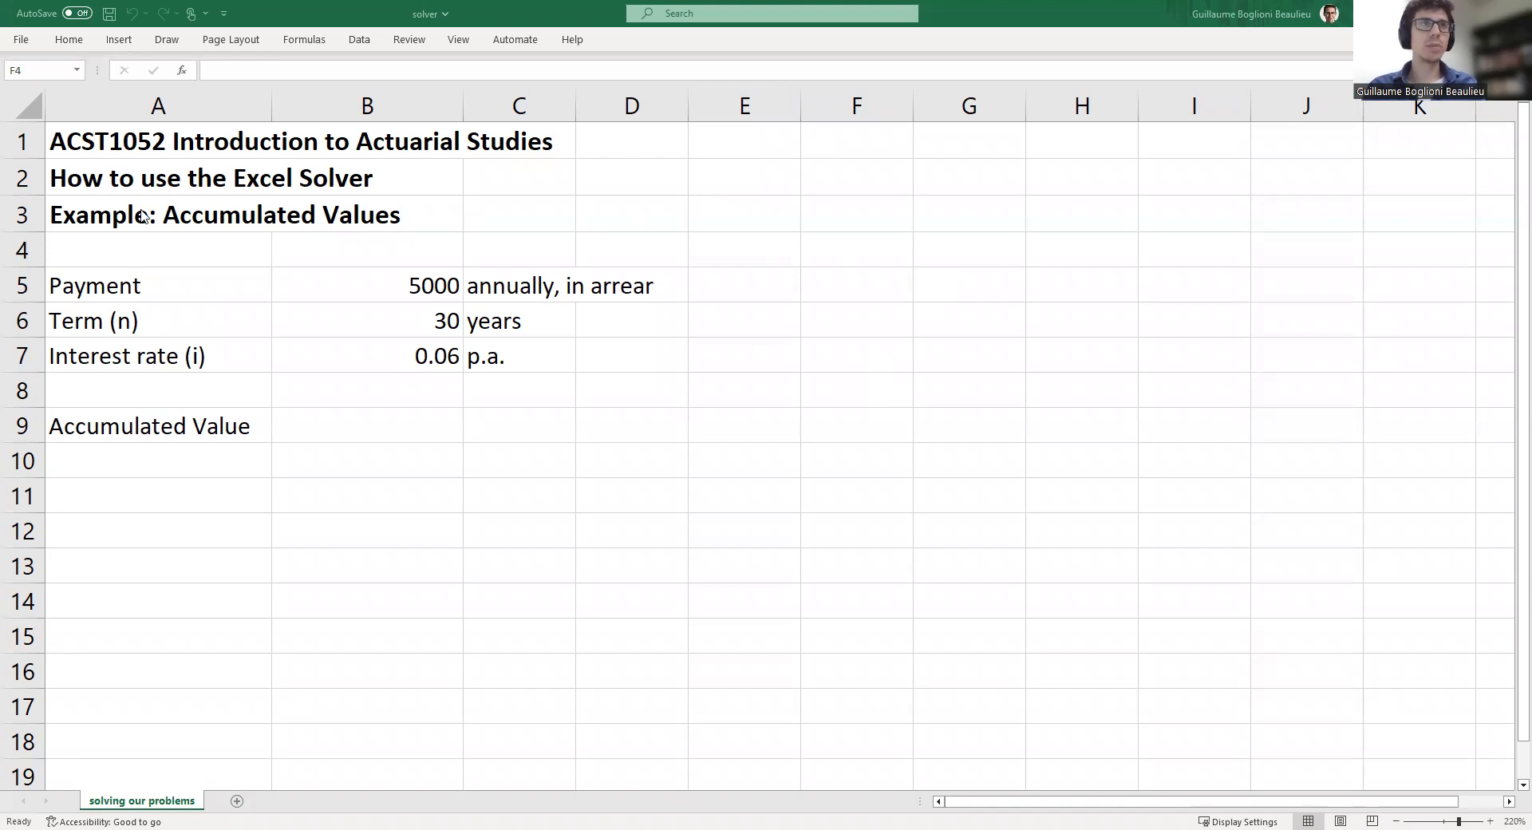
Review the example's title and its payment, term and interest rate inputs in cells B5 to B7
{"action": "left_click", "coordinate": [90, 214]}
{"action": "left_click", "coordinate": [74, 213]}
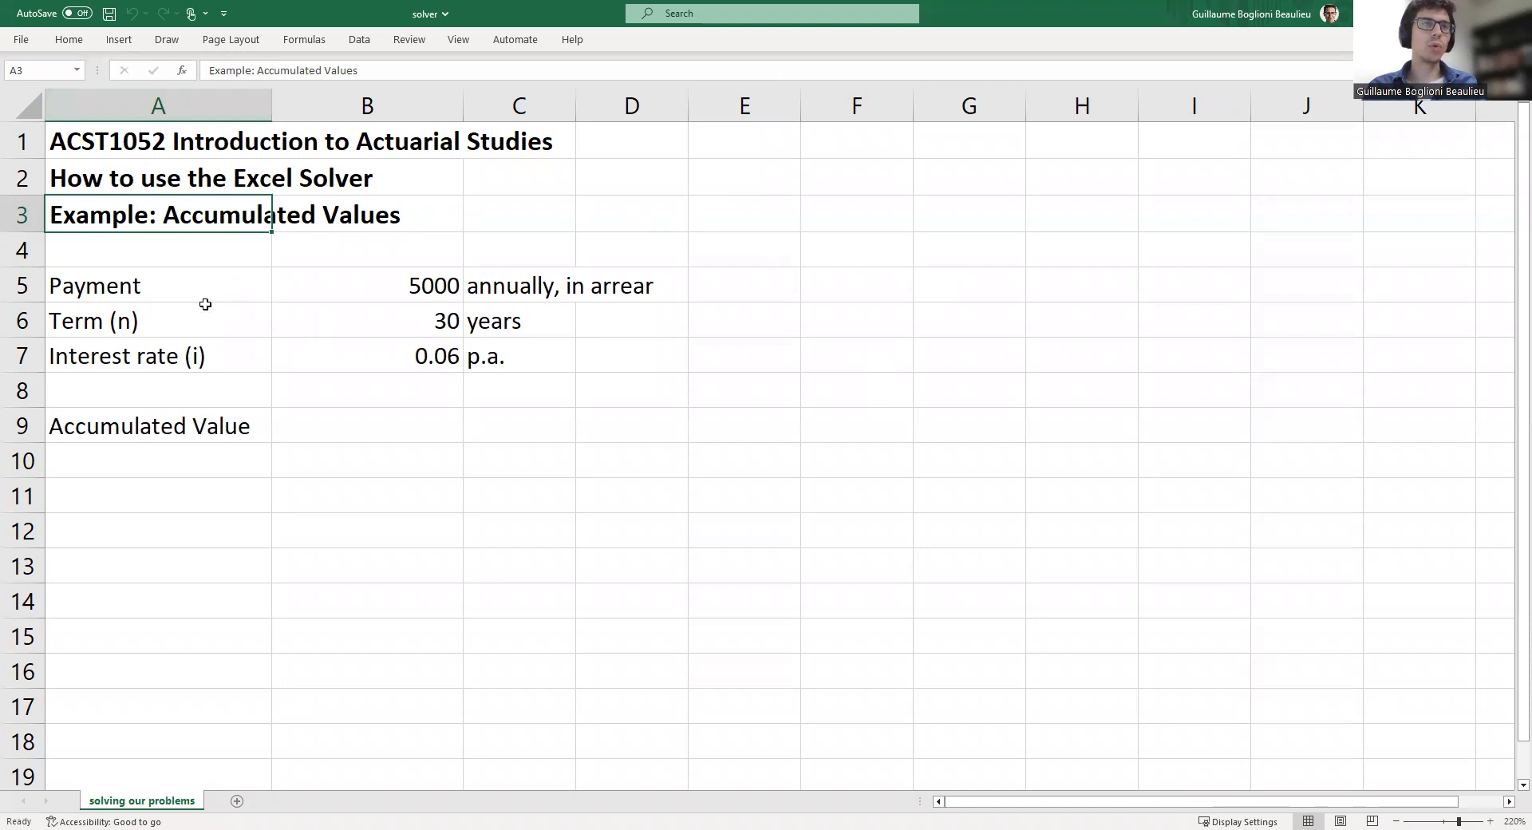
{"action": "left_click_drag", "start_coordinate": [72, 289], "coordinate": [423, 288]}
{"action": "left_click", "coordinate": [388, 296]}
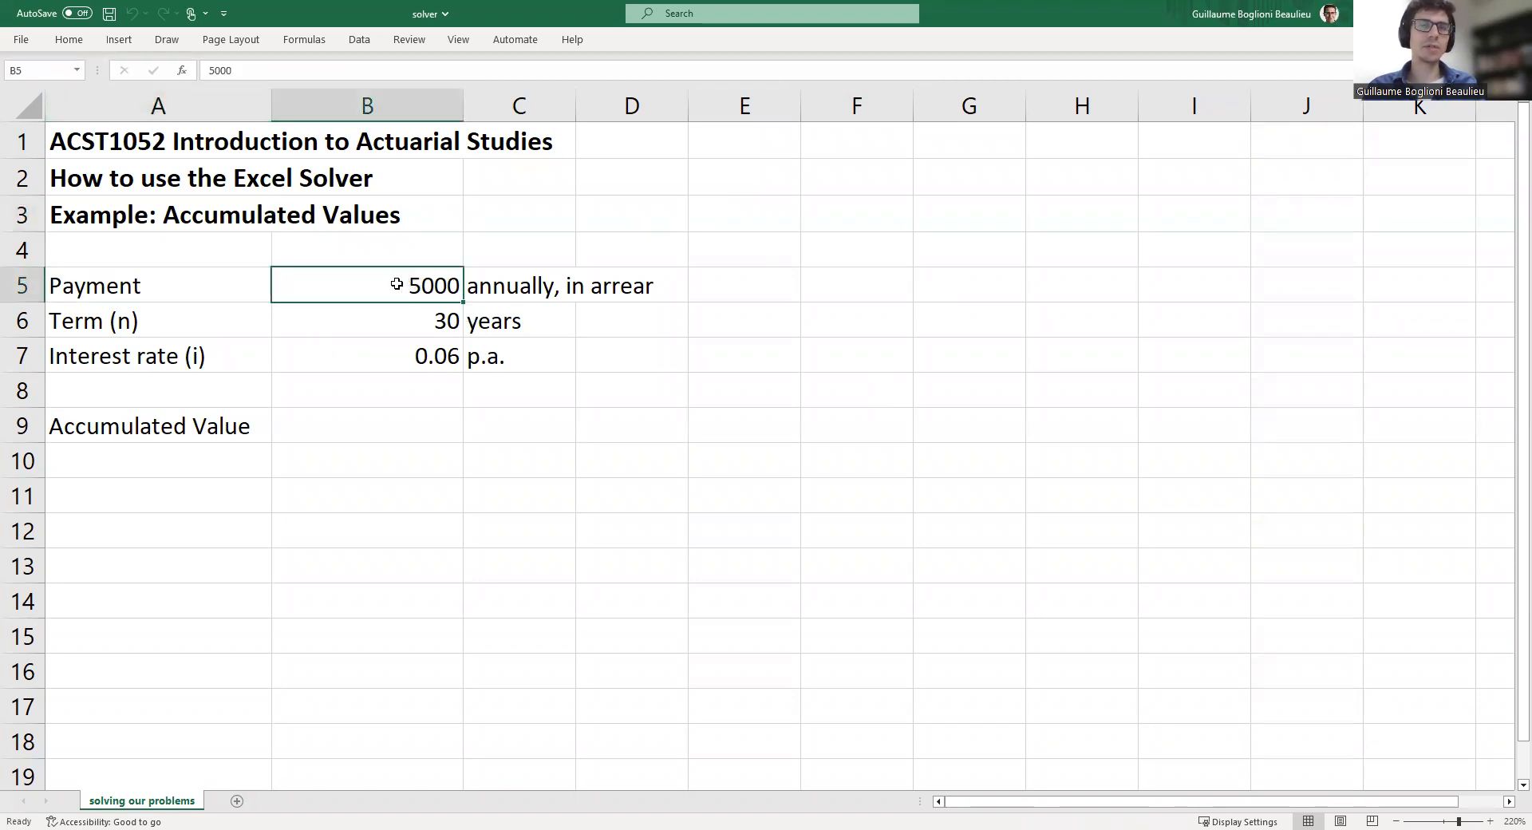
{"action": "left_click", "coordinate": [494, 285]}
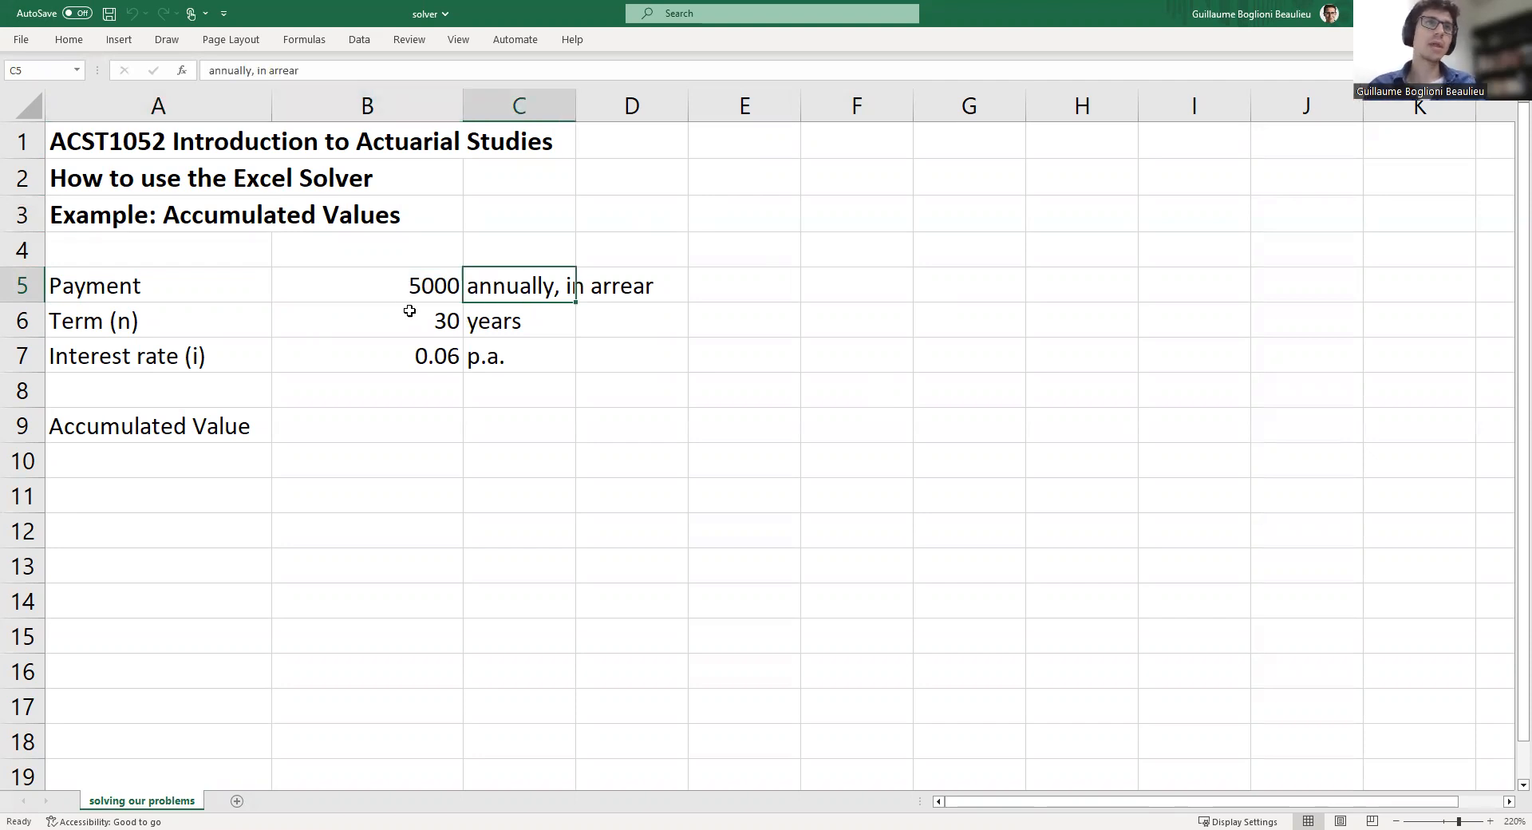
{"action": "left_click", "coordinate": [106, 324]}
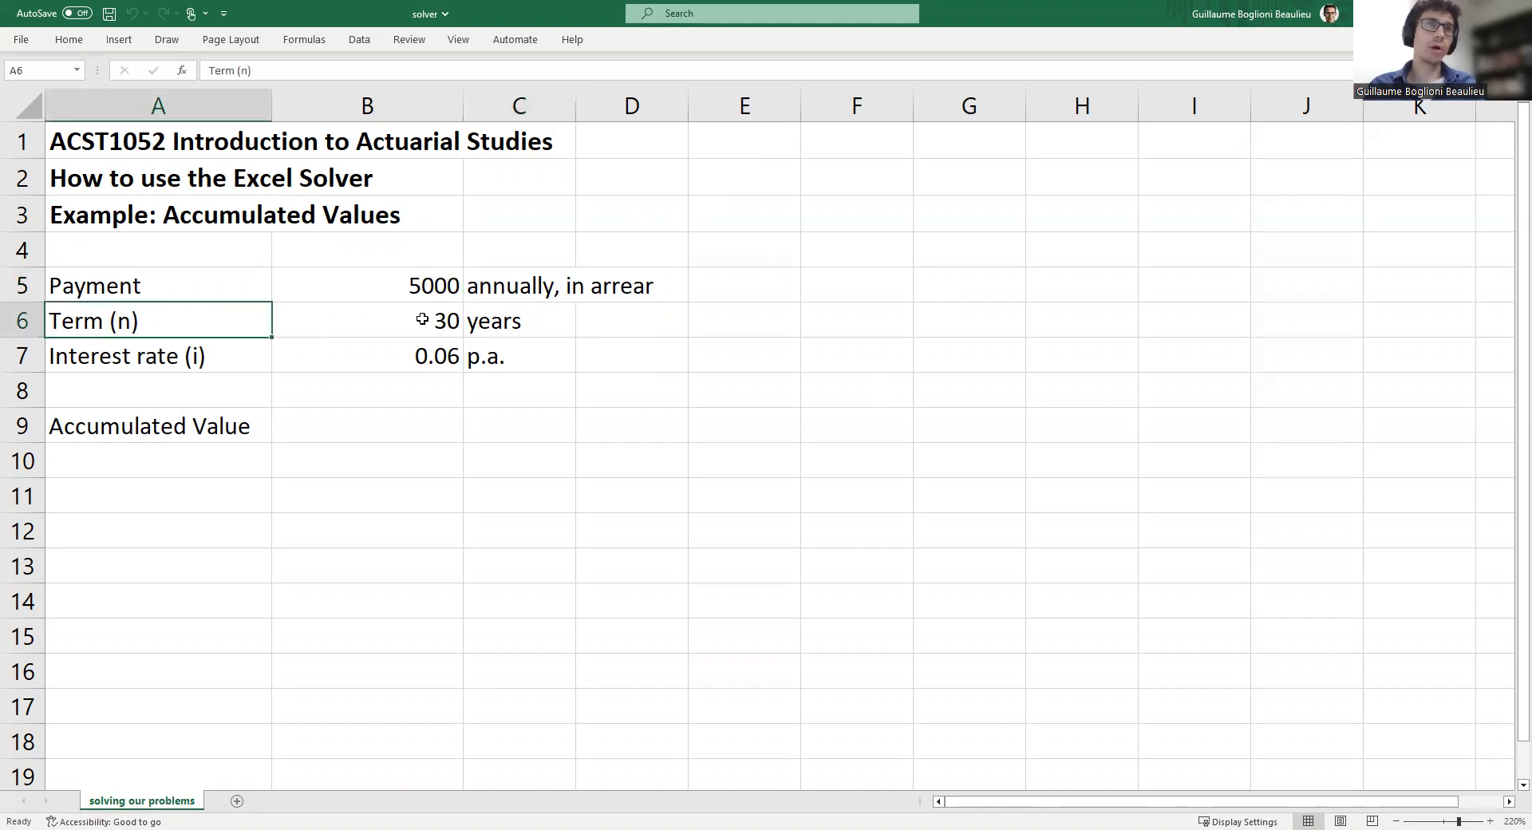
{"action": "left_click", "coordinate": [421, 319]}
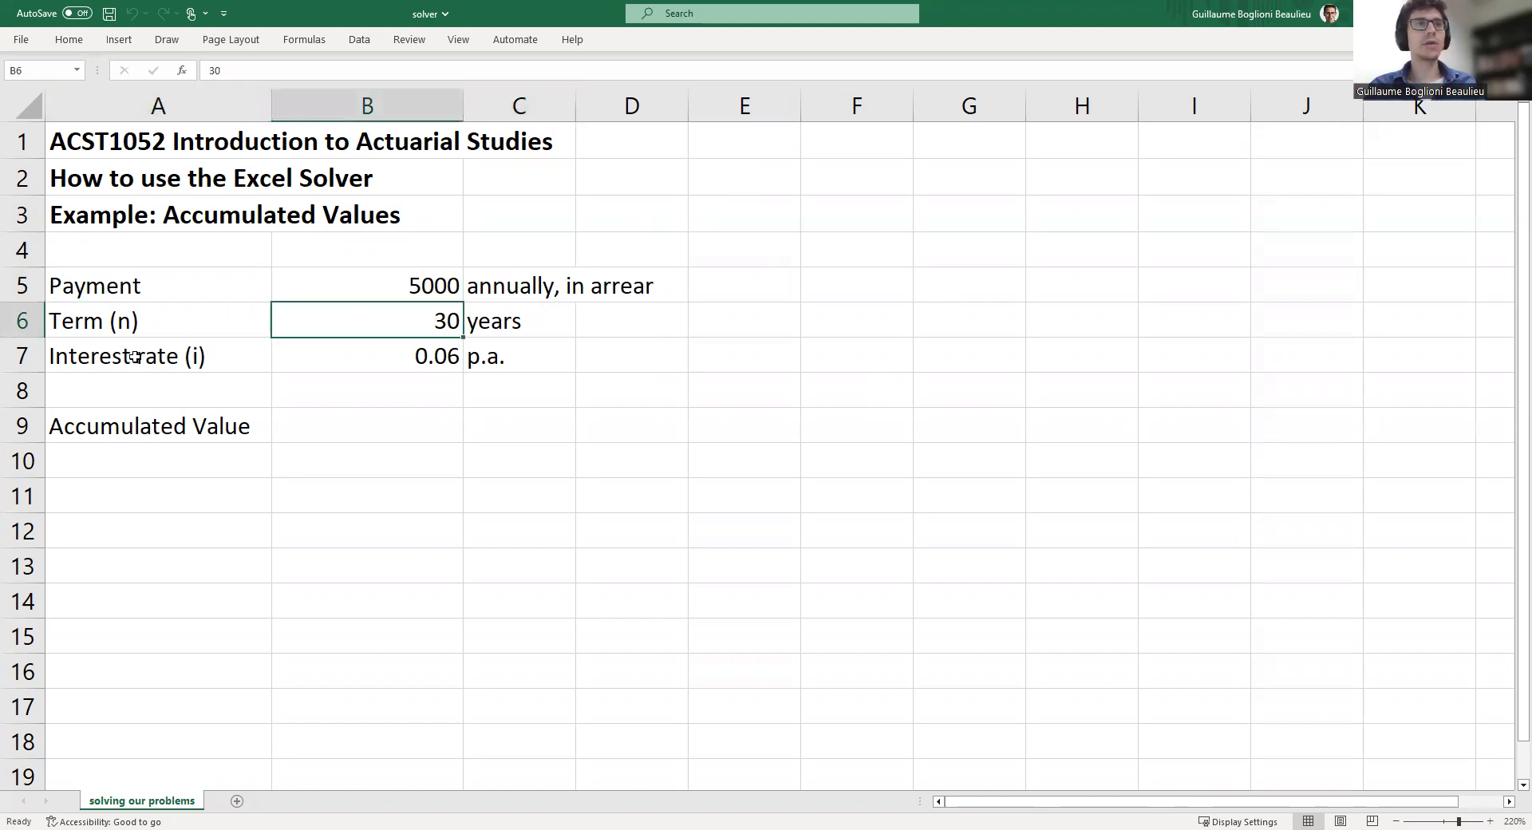
{"action": "left_click", "coordinate": [390, 347]}
{"action": "left_click", "coordinate": [421, 285]}
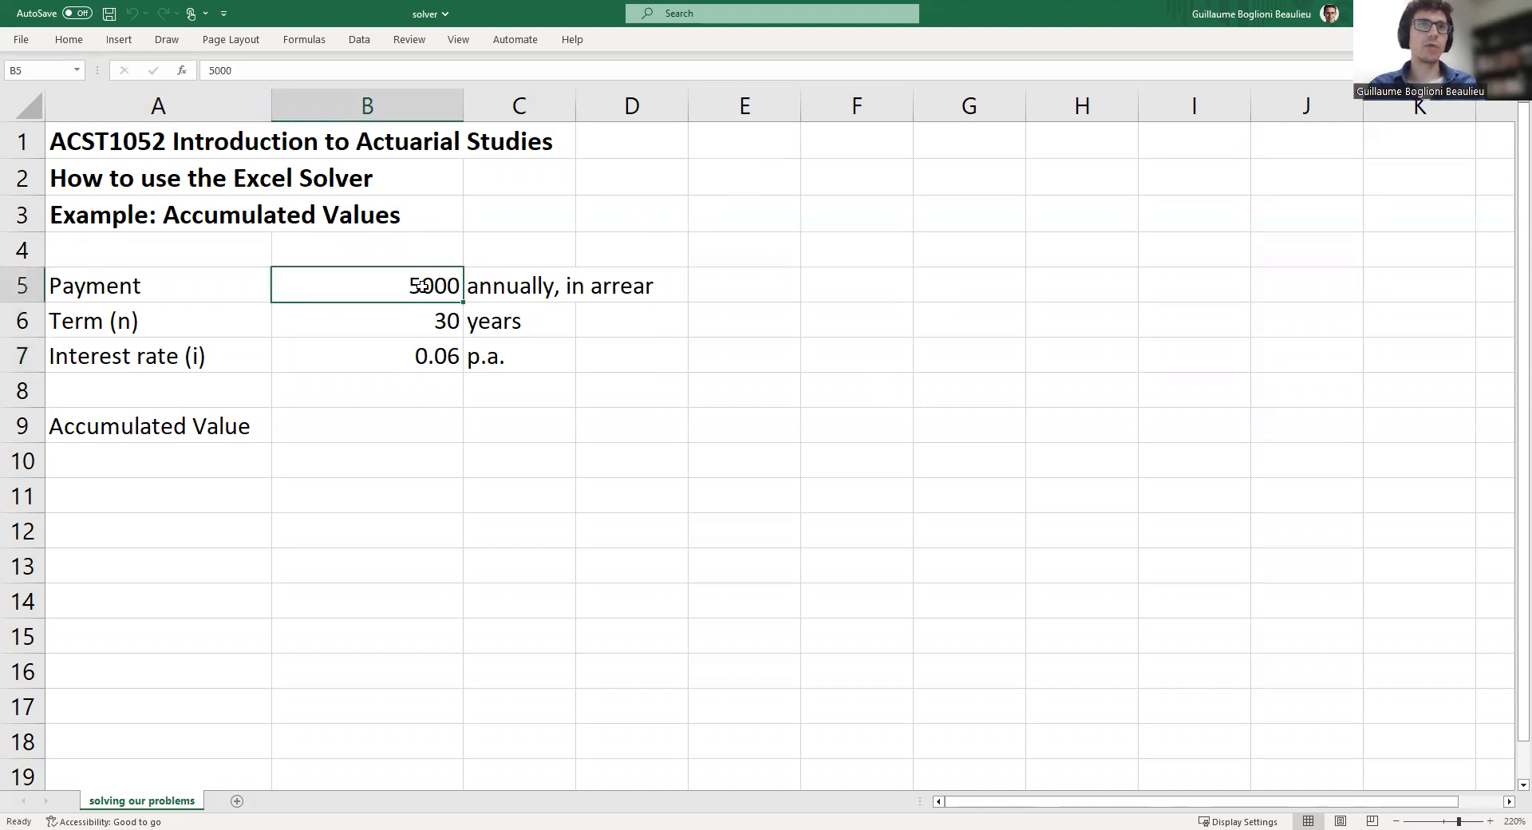
{"action": "left_click", "coordinate": [421, 315]}
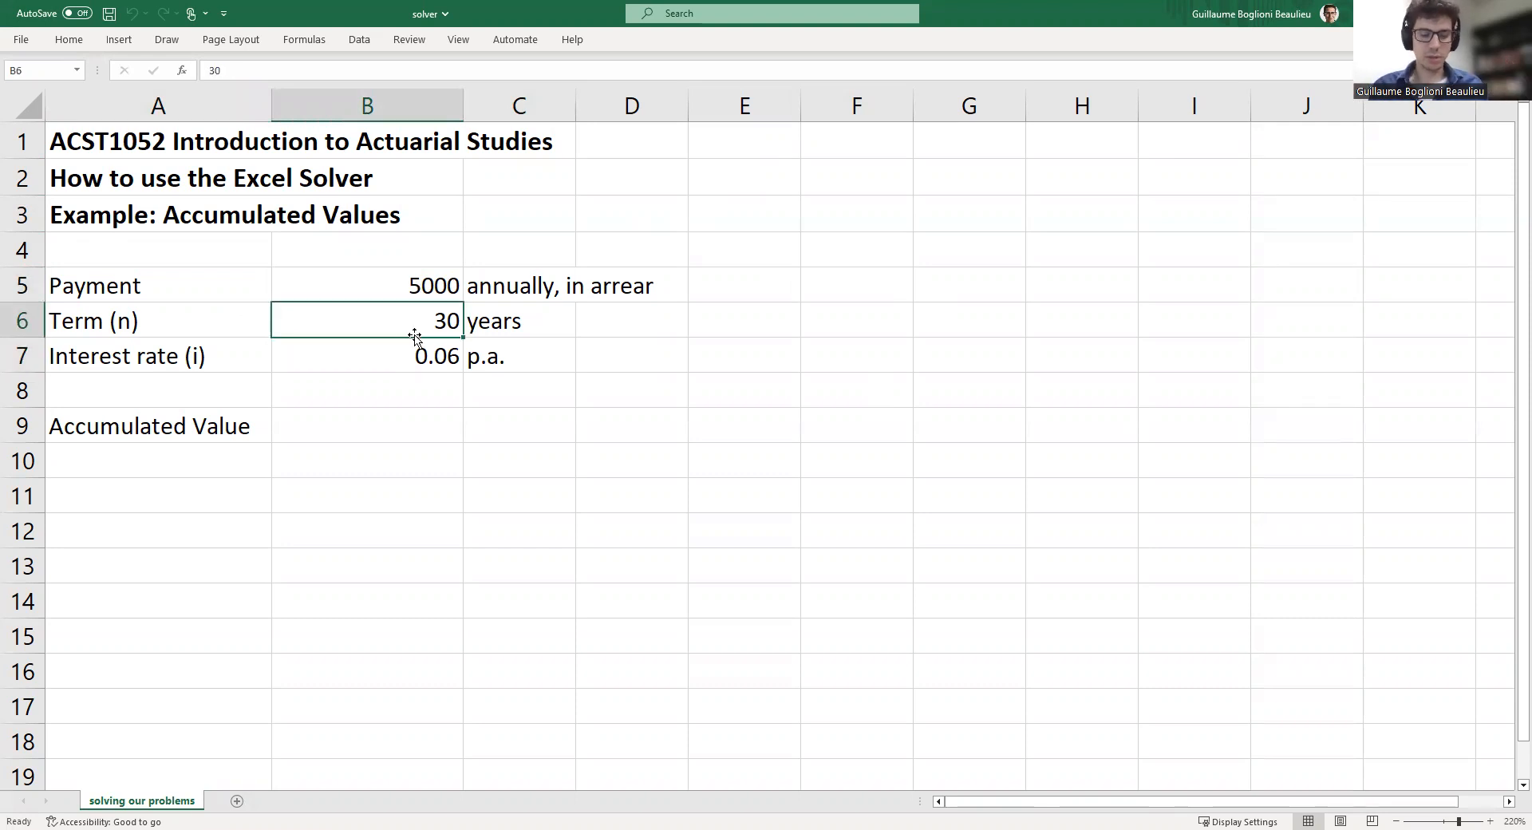
Change the term in B6 to 33 years and set it back to 30
{"action": "type", "text": "33"}
{"action": "key", "text": "Return"}
{"action": "left_click", "coordinate": [415, 335]}
{"action": "type", "text": "30"}
{"action": "key", "text": "Return"}
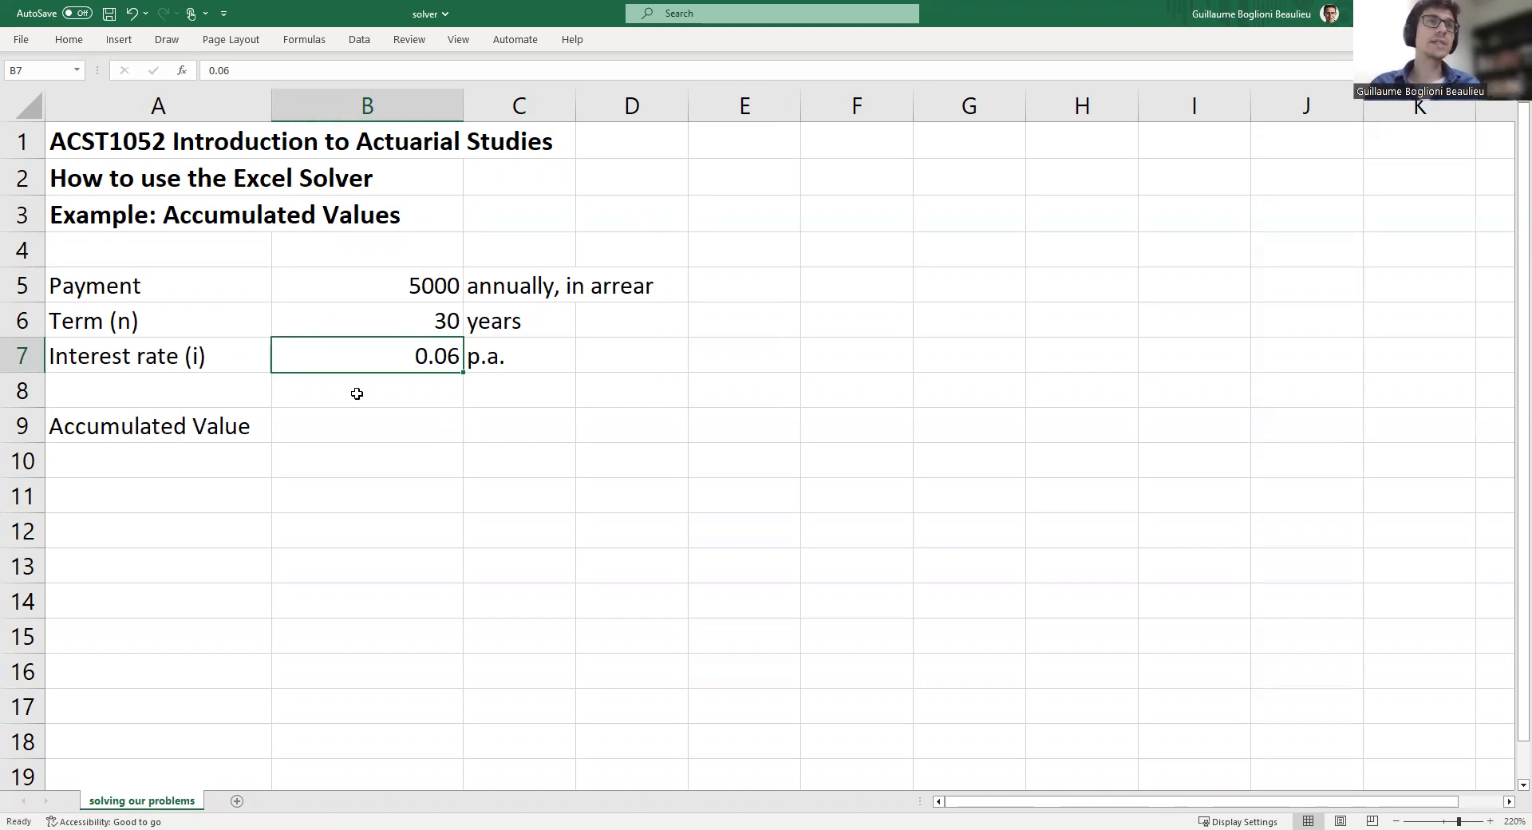
Switch to Acrobat Reader and study the slide's formula for the accumulated value of n constant payments
{"action": "left_click_drag", "start_coordinate": [431, 281], "coordinate": [419, 359]}
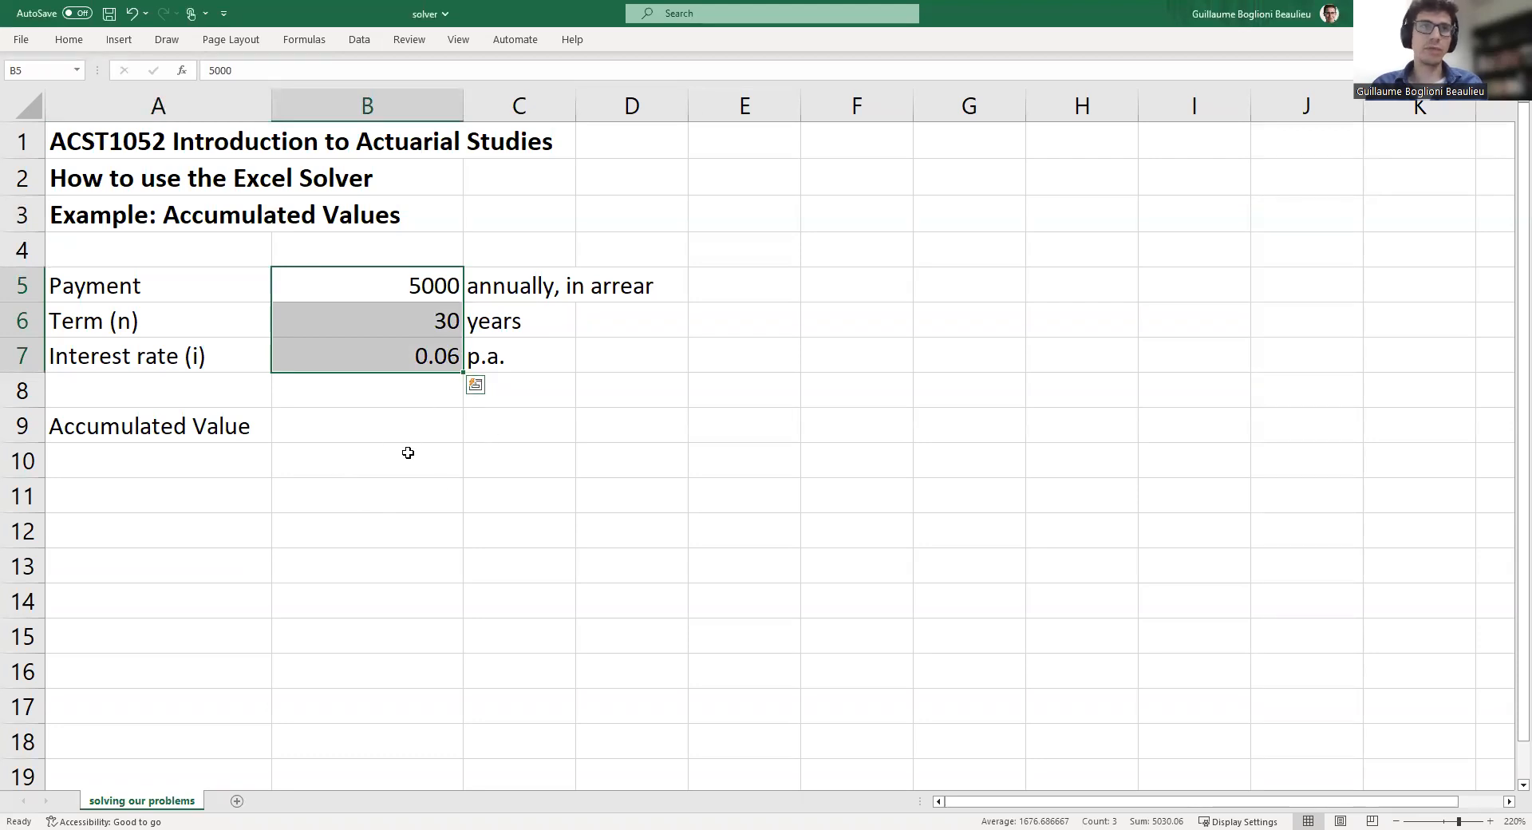
{"action": "left_click", "coordinate": [311, 427]}
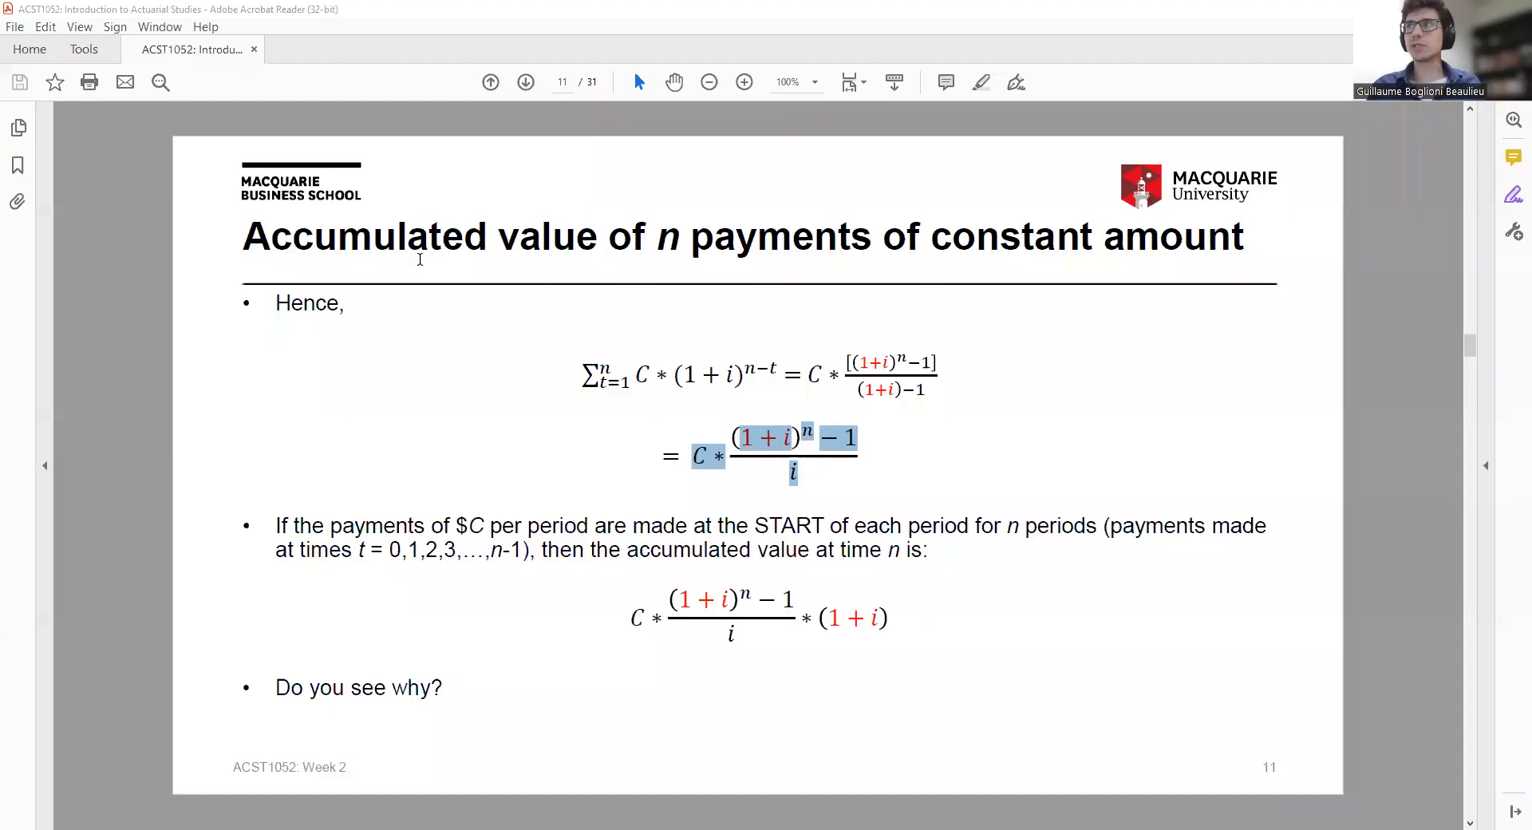
{"action": "left_click", "coordinate": [302, 217]}
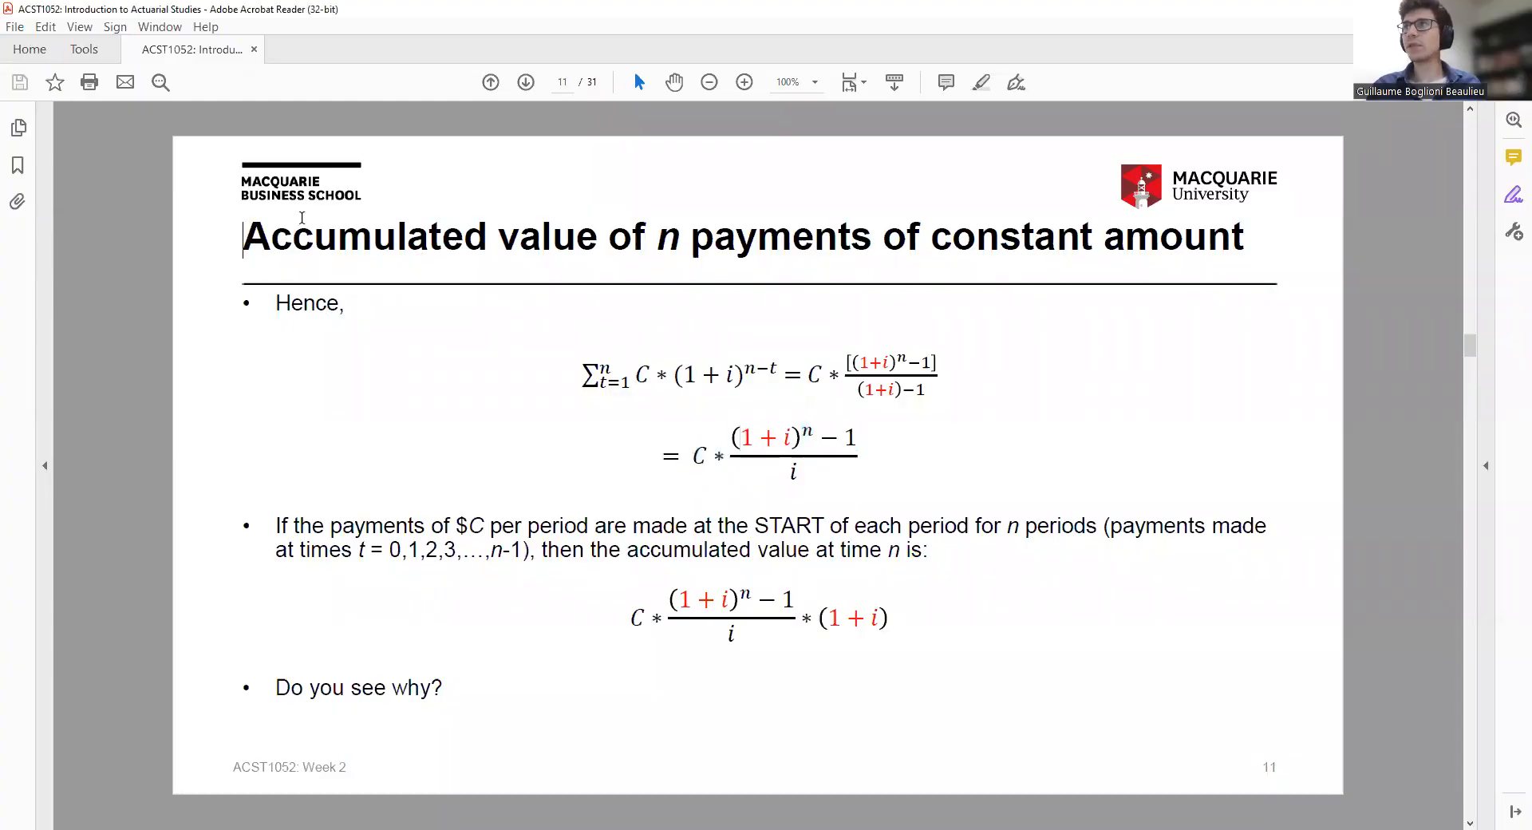
{"action": "left_click_drag", "start_coordinate": [302, 217], "coordinate": [1249, 244]}
{"action": "double_click", "coordinate": [701, 450]}
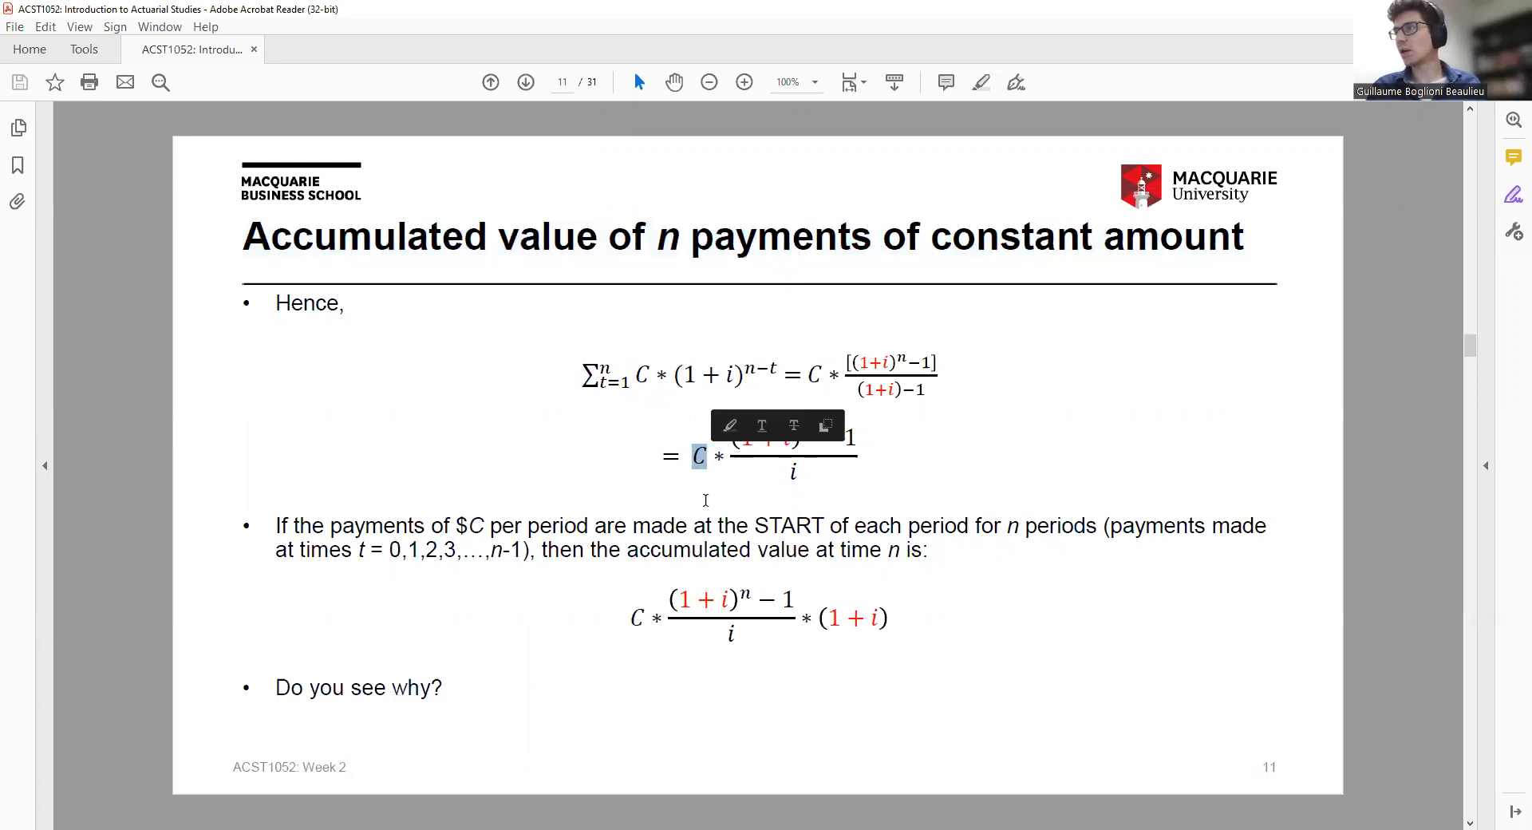
{"action": "left_click", "coordinate": [708, 495]}
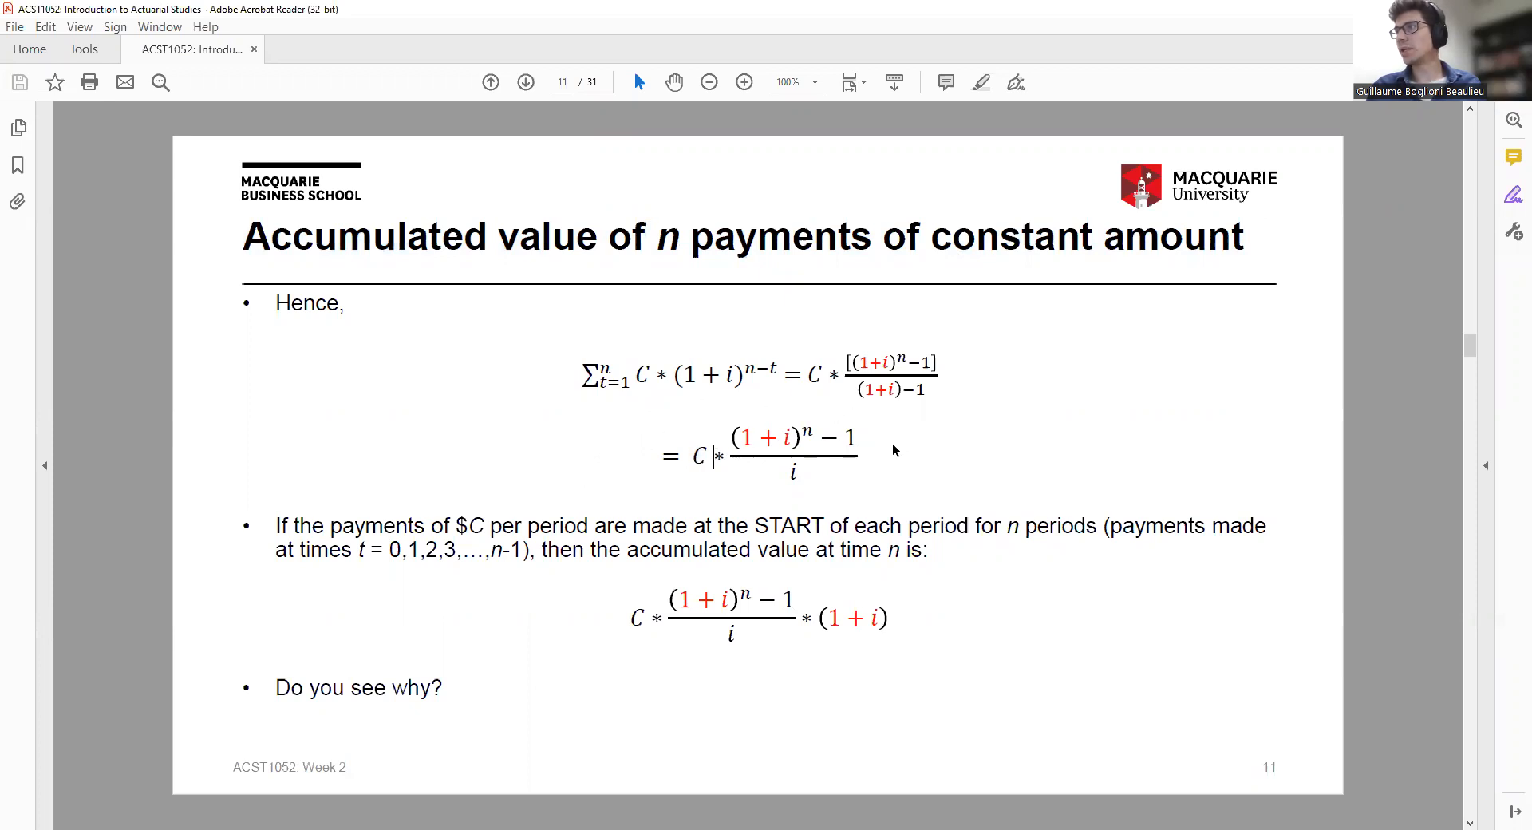
{"action": "left_click_drag", "start_coordinate": [684, 441], "coordinate": [854, 483]}
{"action": "left_click_drag", "start_coordinate": [801, 433], "coordinate": [813, 428]}
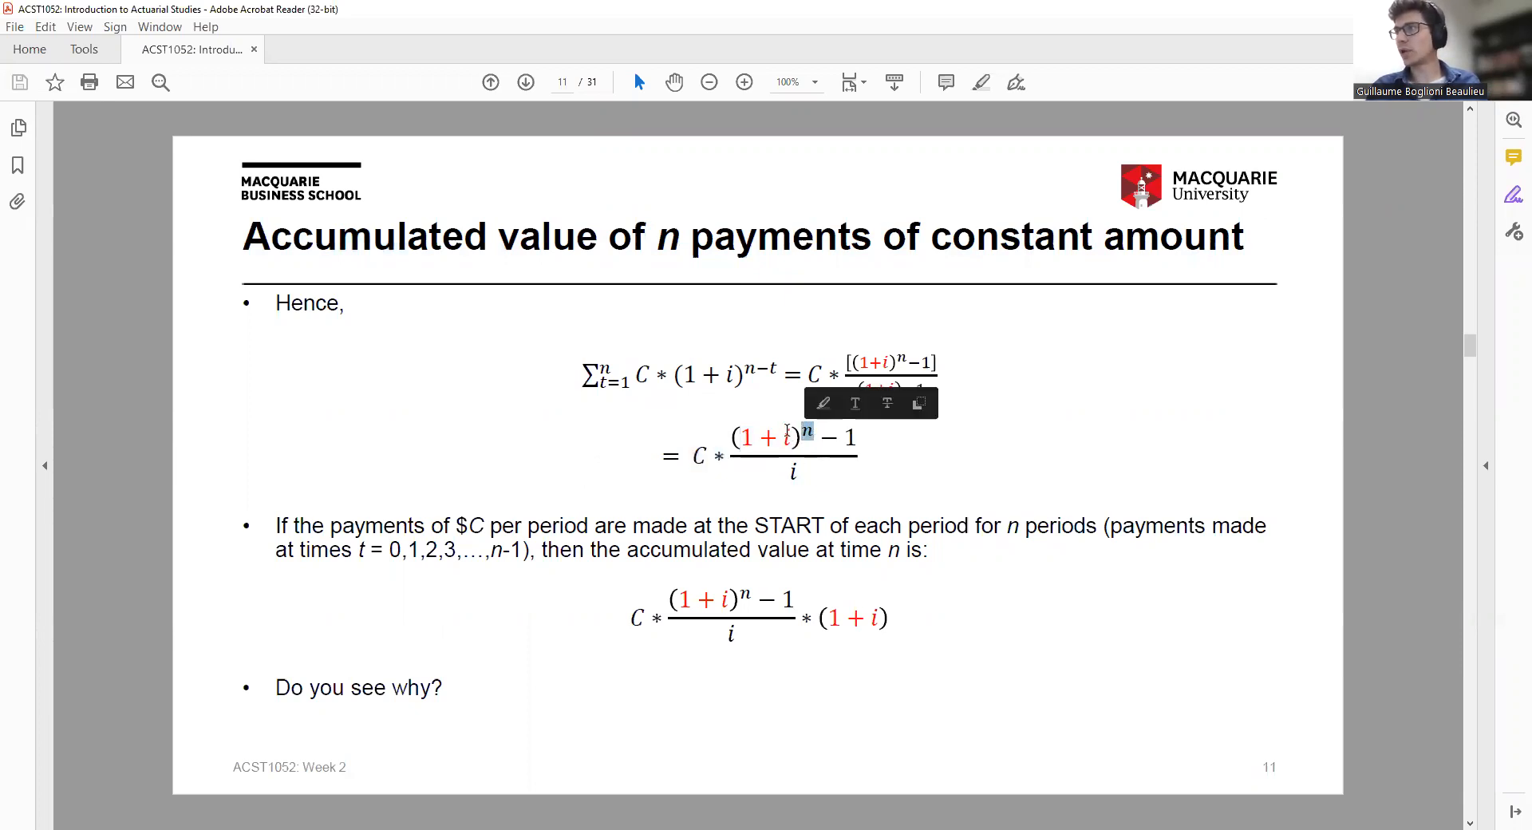
{"action": "left_click", "coordinate": [788, 431]}
{"action": "left_click", "coordinate": [792, 441]}
{"action": "left_click", "coordinate": [786, 438]}
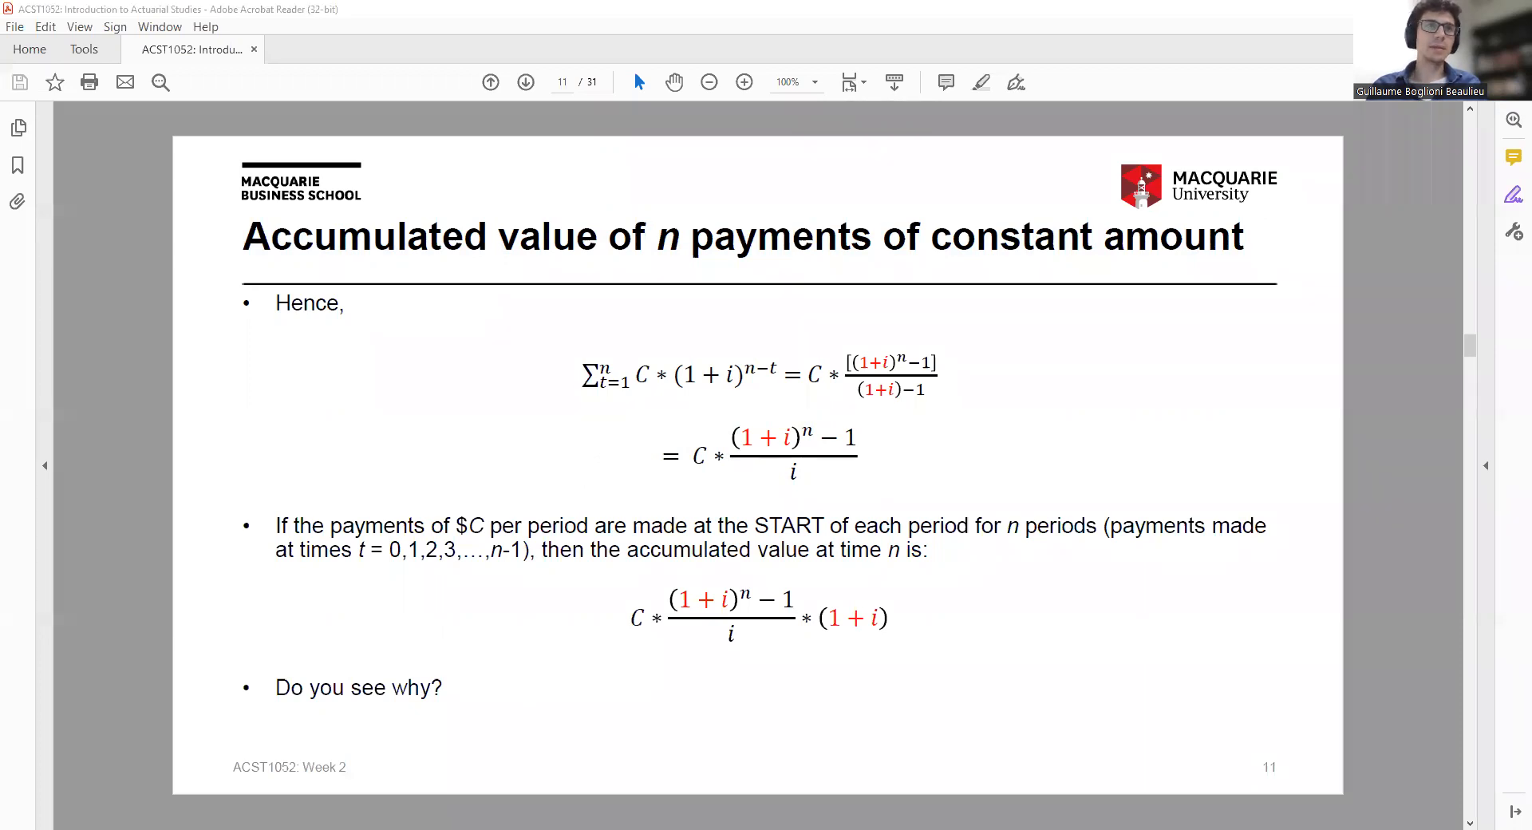
Enter the accumulated value formula =B5*((1+B7)^B6-1)/B7 in B9
{"action": "key", "text": "alt+Tab"}
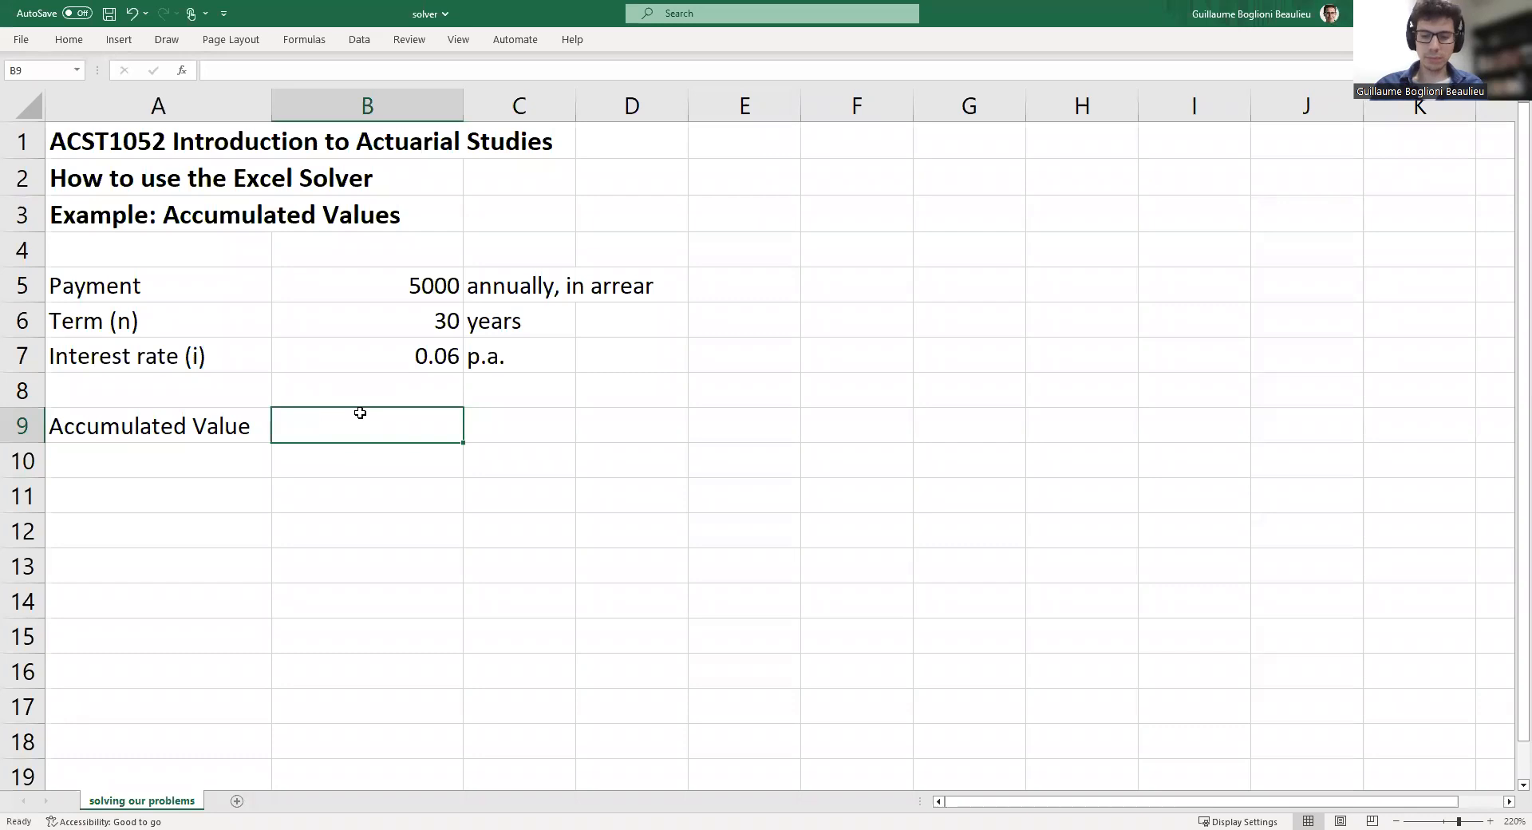
{"action": "type", "text": "="}
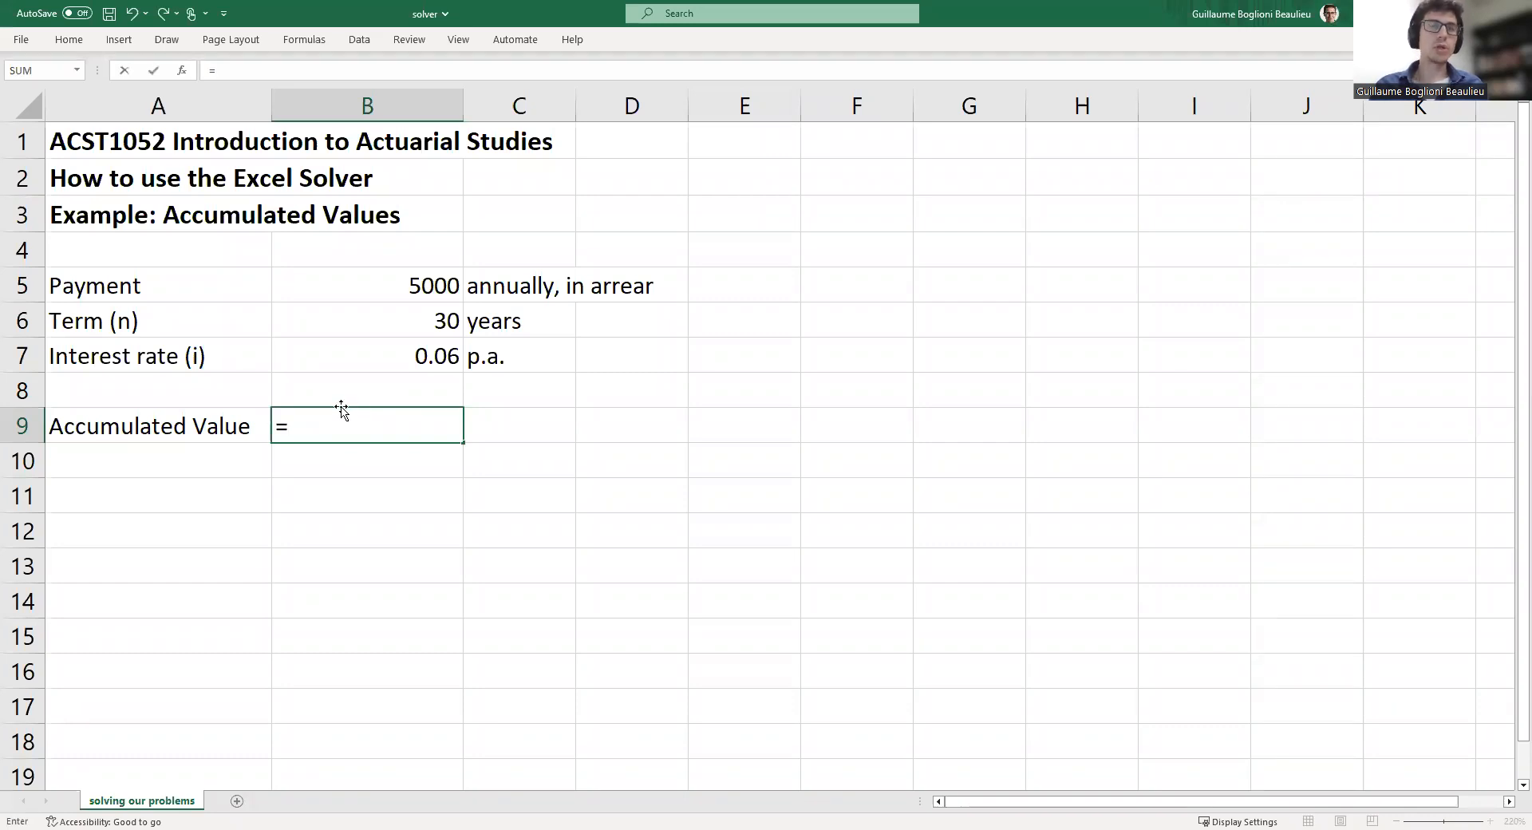
{"action": "left_click", "coordinate": [443, 282]}
{"action": "left_click", "coordinate": [240, 75]}
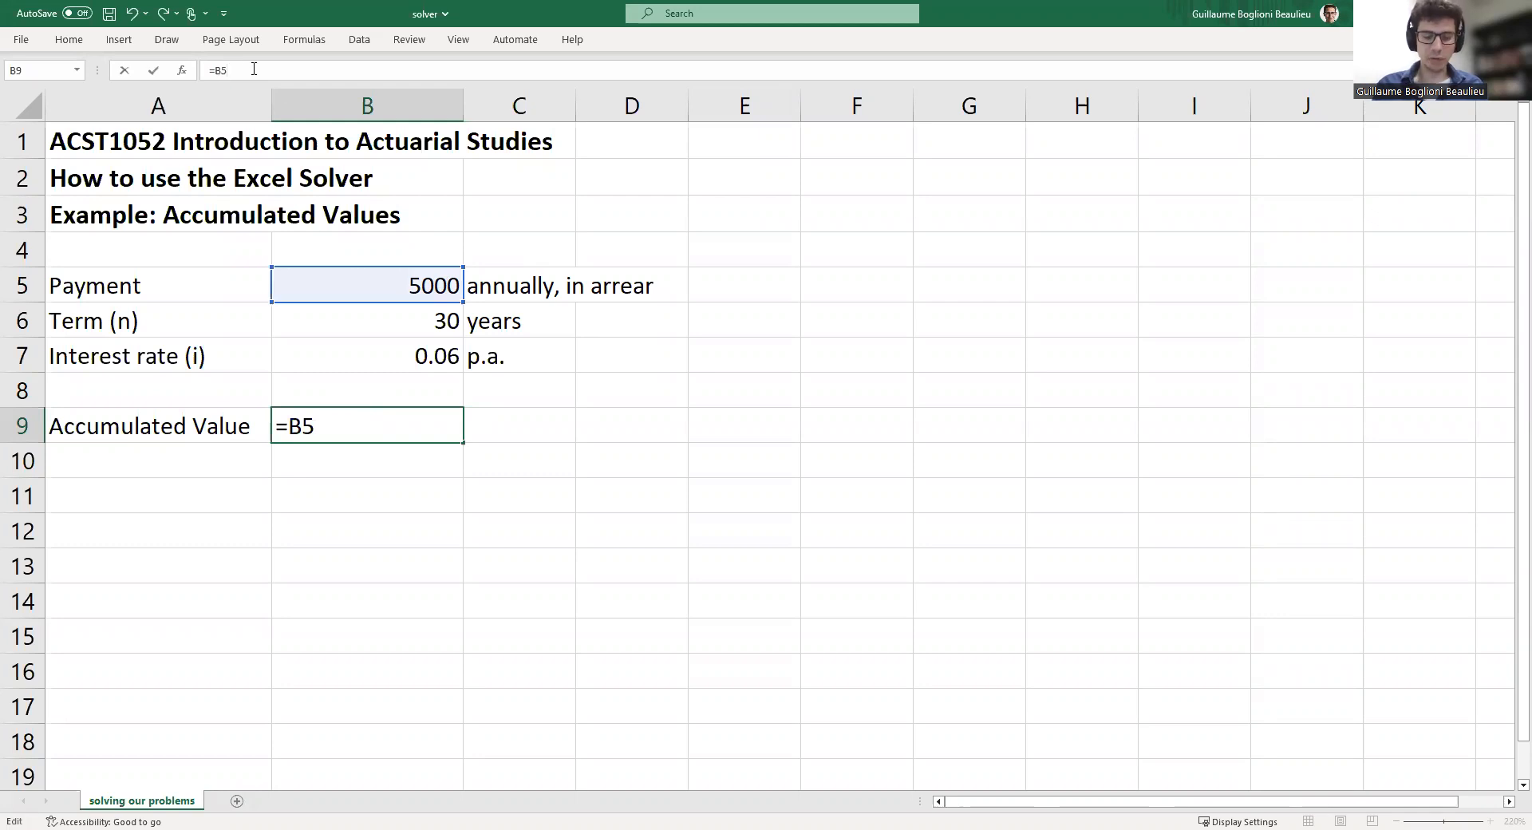
{"action": "type", "text": "*((1+"}
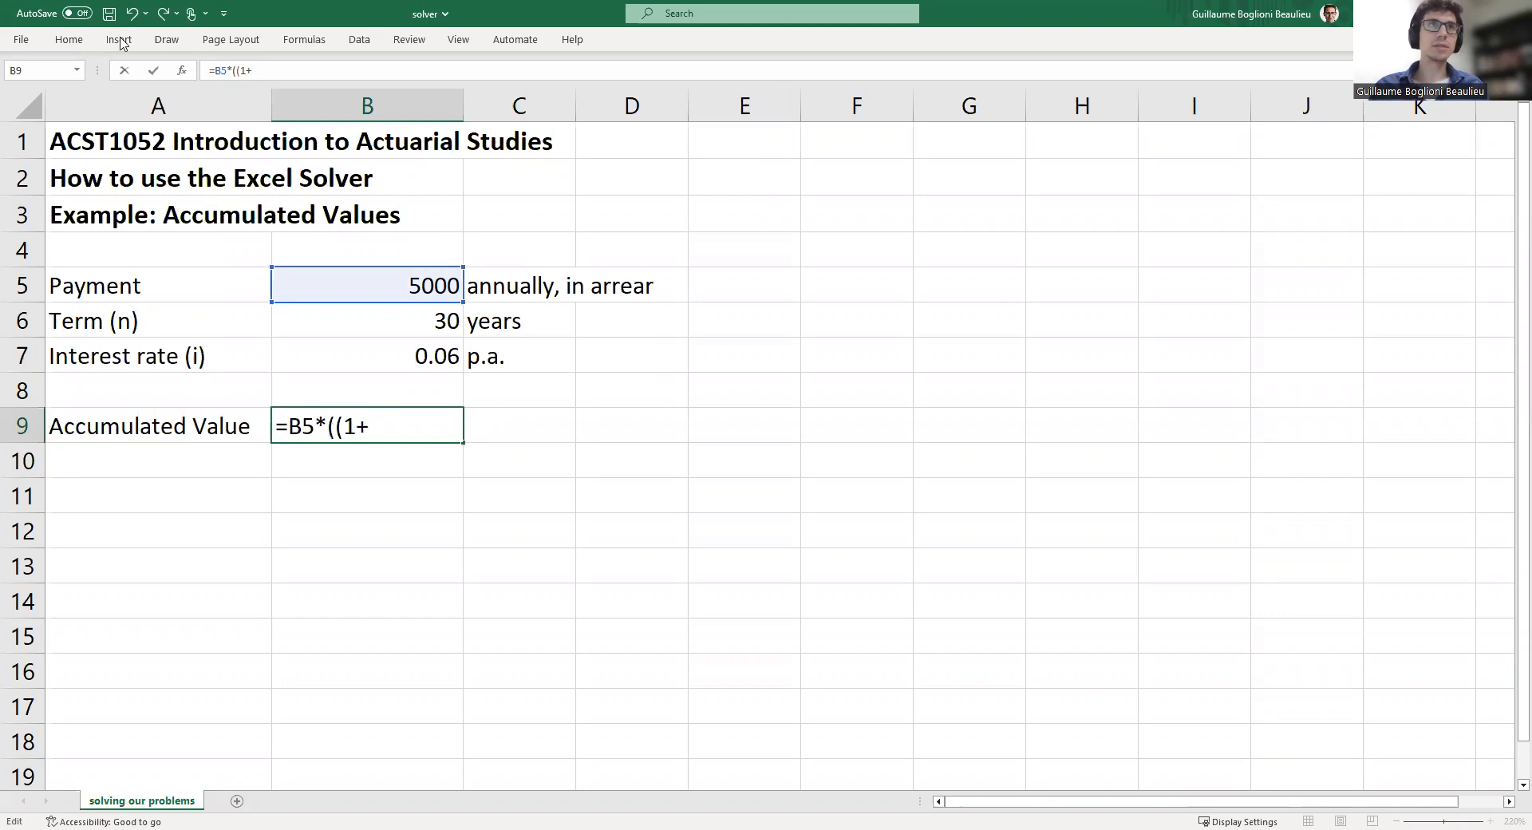
{"action": "left_click", "coordinate": [409, 348]}
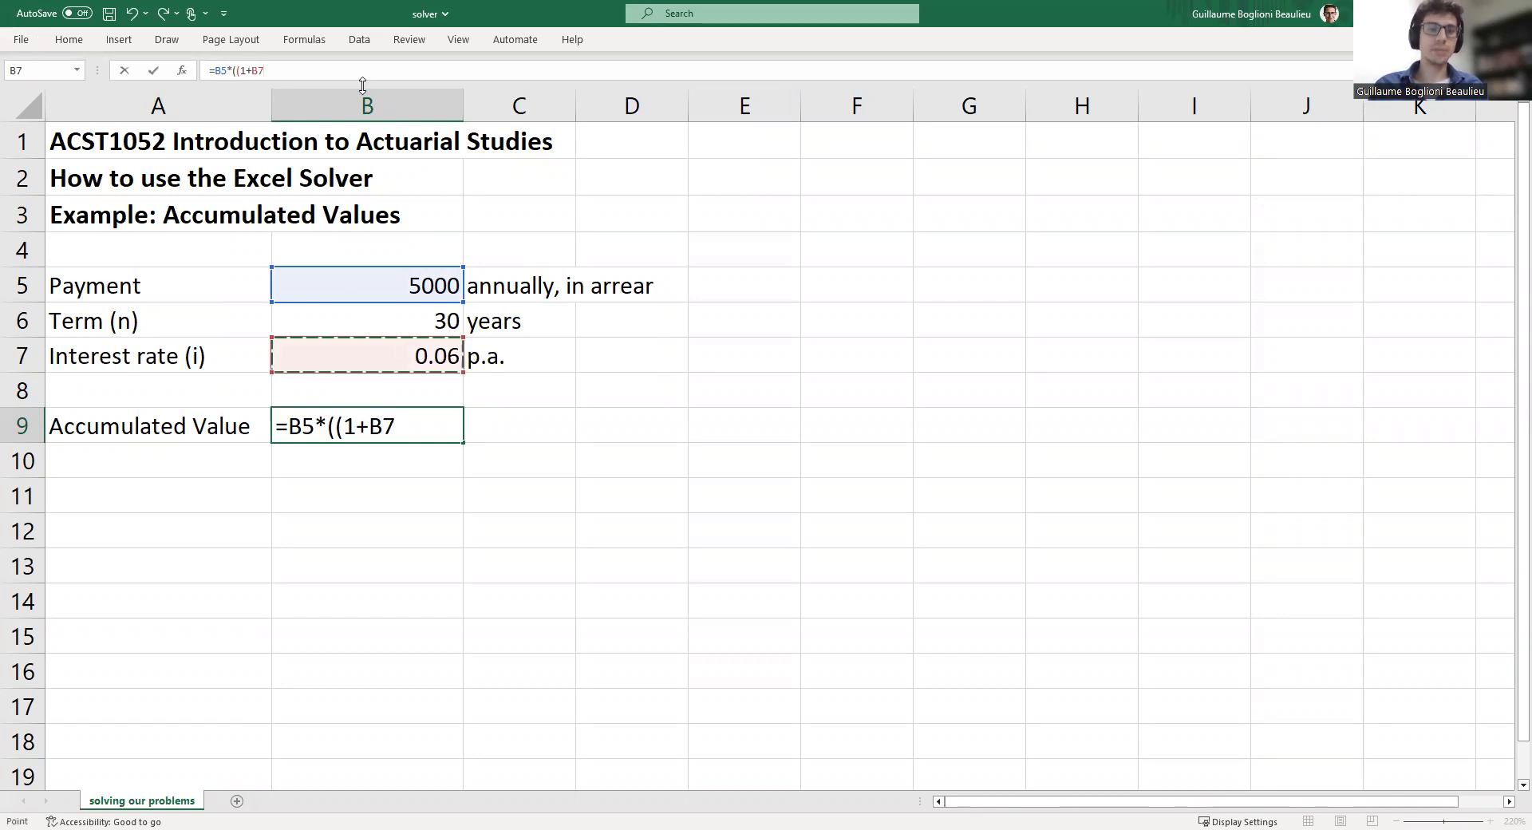
{"action": "type", "text": ")^"}
{"action": "left_click", "coordinate": [393, 325]}
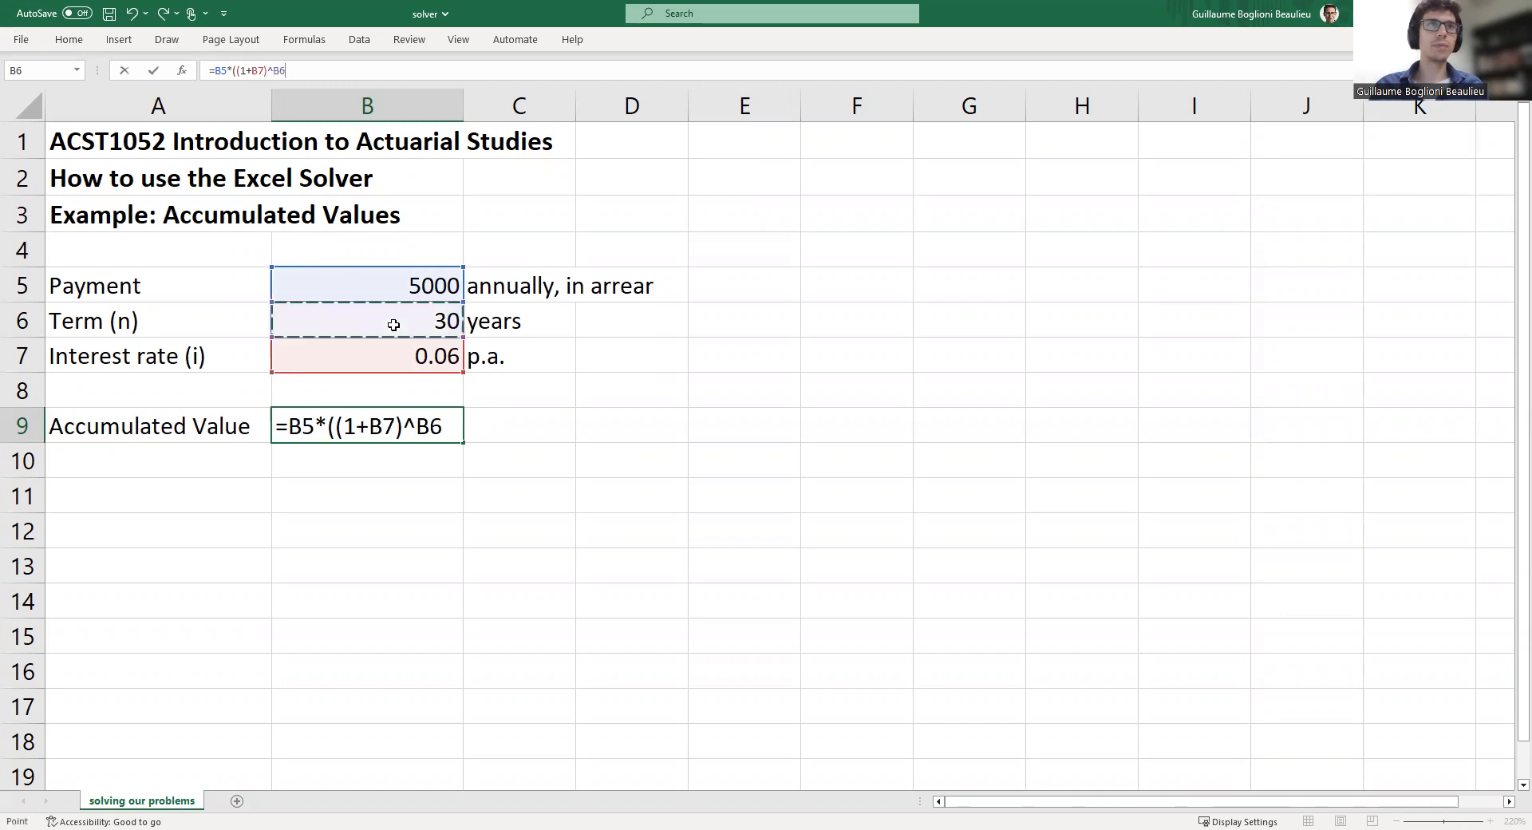
{"action": "type", "text": "-1"}
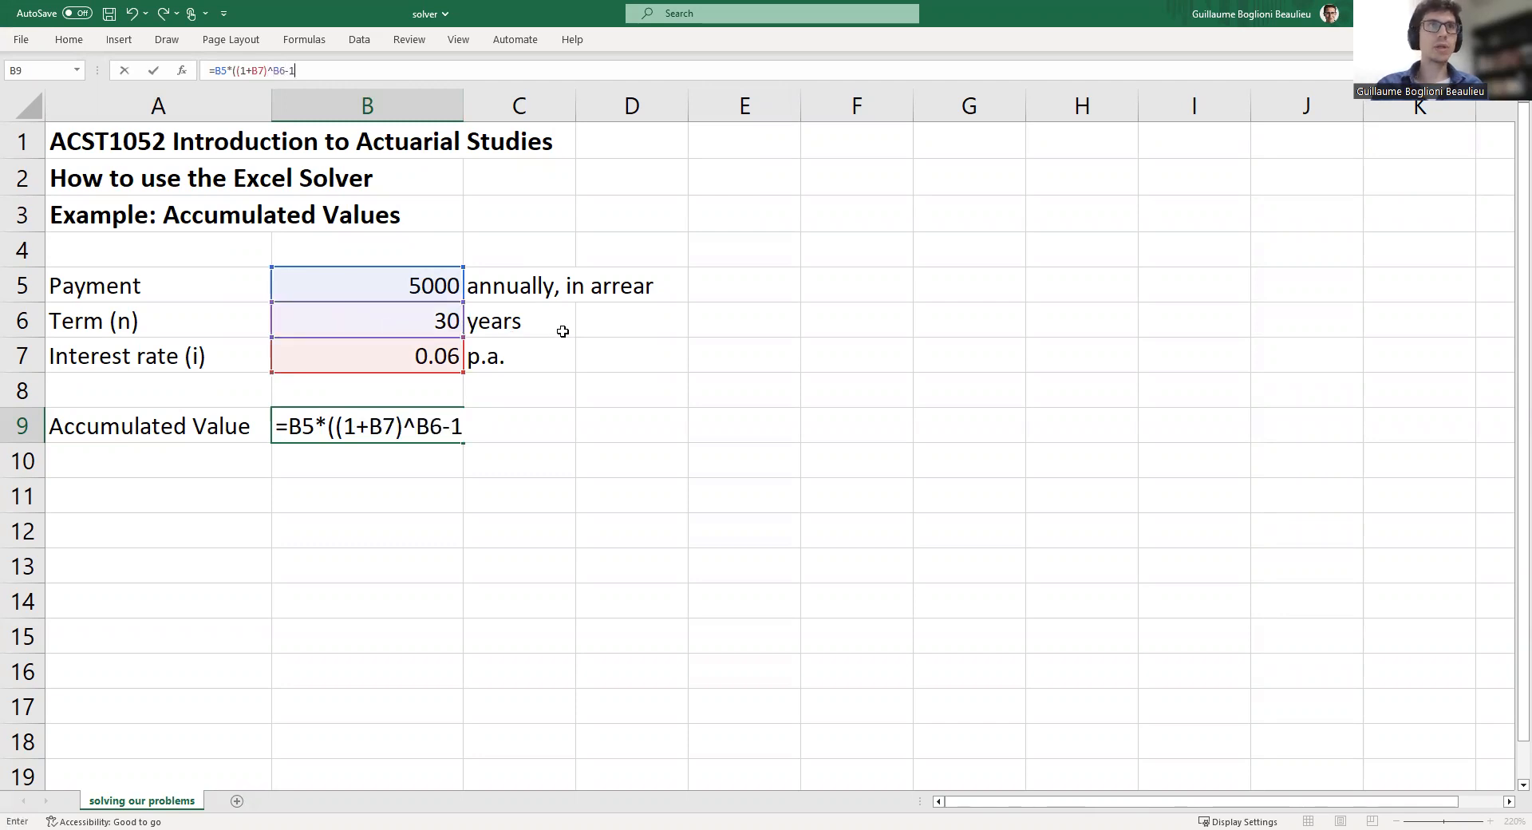
{"action": "type", "text": ")/"}
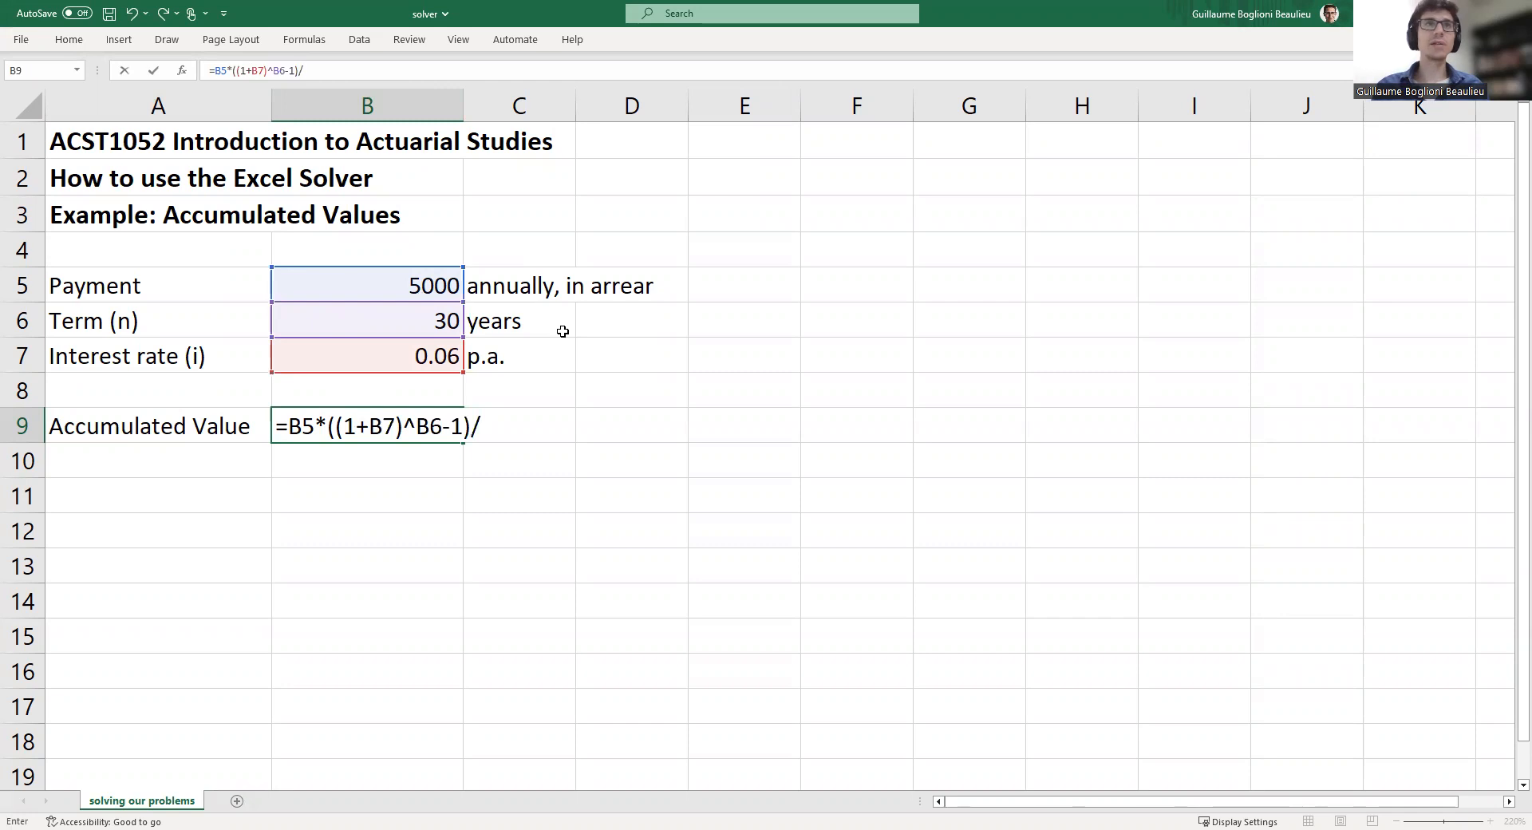
{"action": "left_click", "coordinate": [368, 358]}
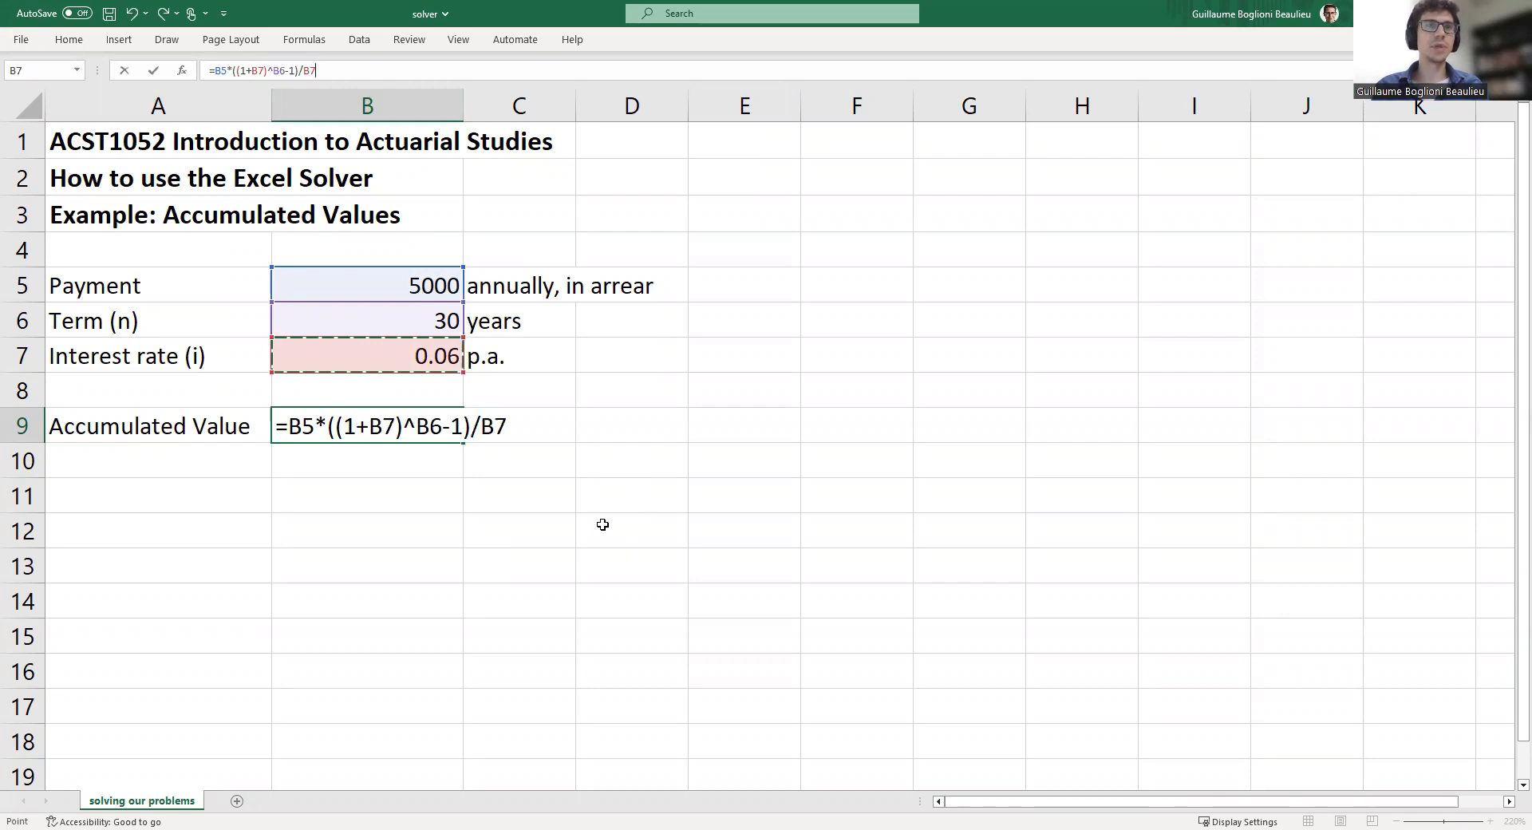
{"action": "key", "text": "Return"}
{"action": "key", "text": "Up"}
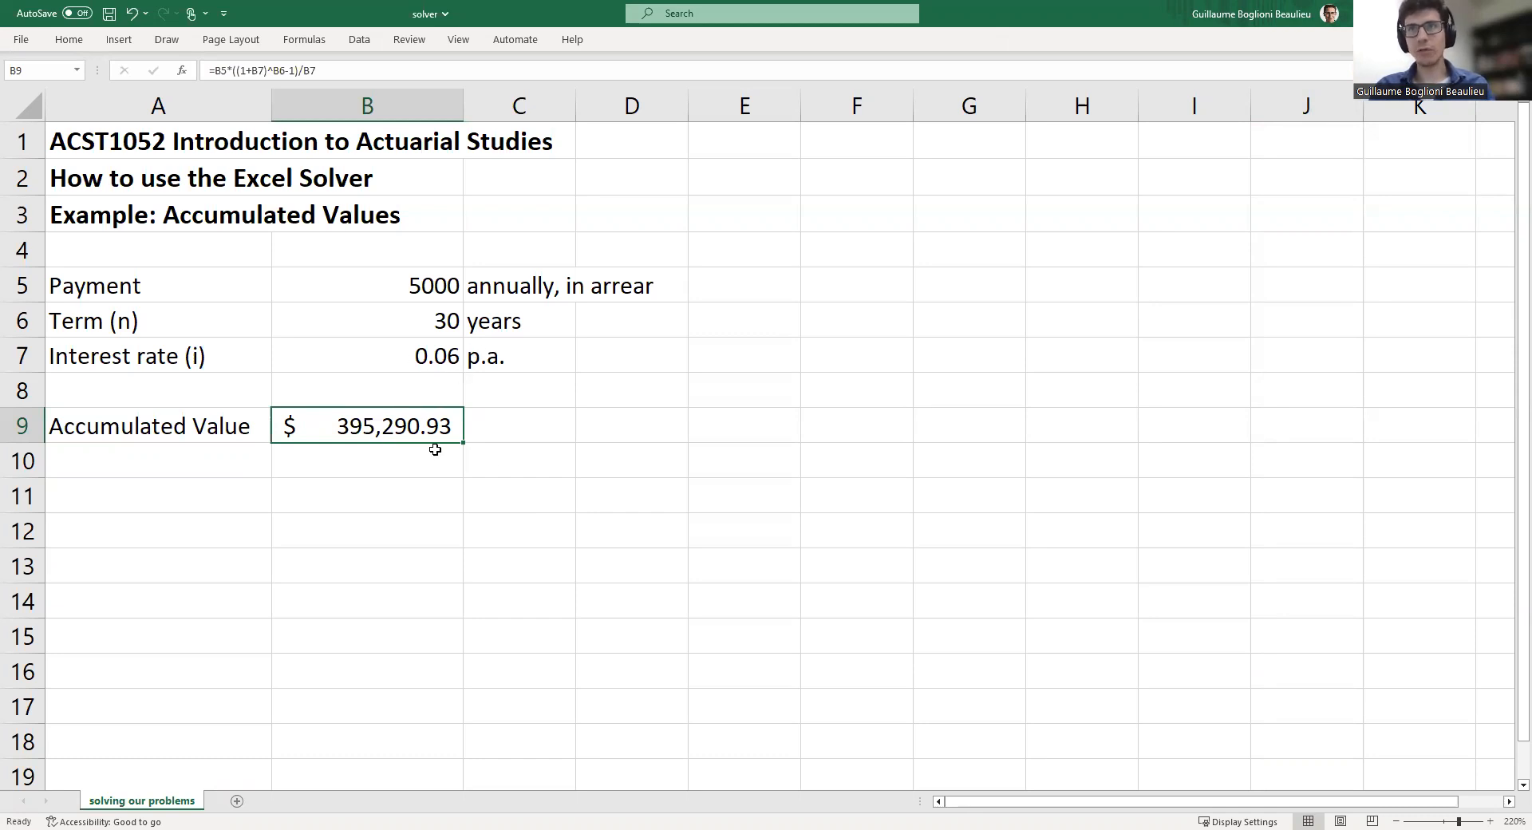
Inspect the parts of the accumulated value formula in B9
{"action": "left_click", "coordinate": [402, 355]}
{"action": "left_click", "coordinate": [398, 424]}
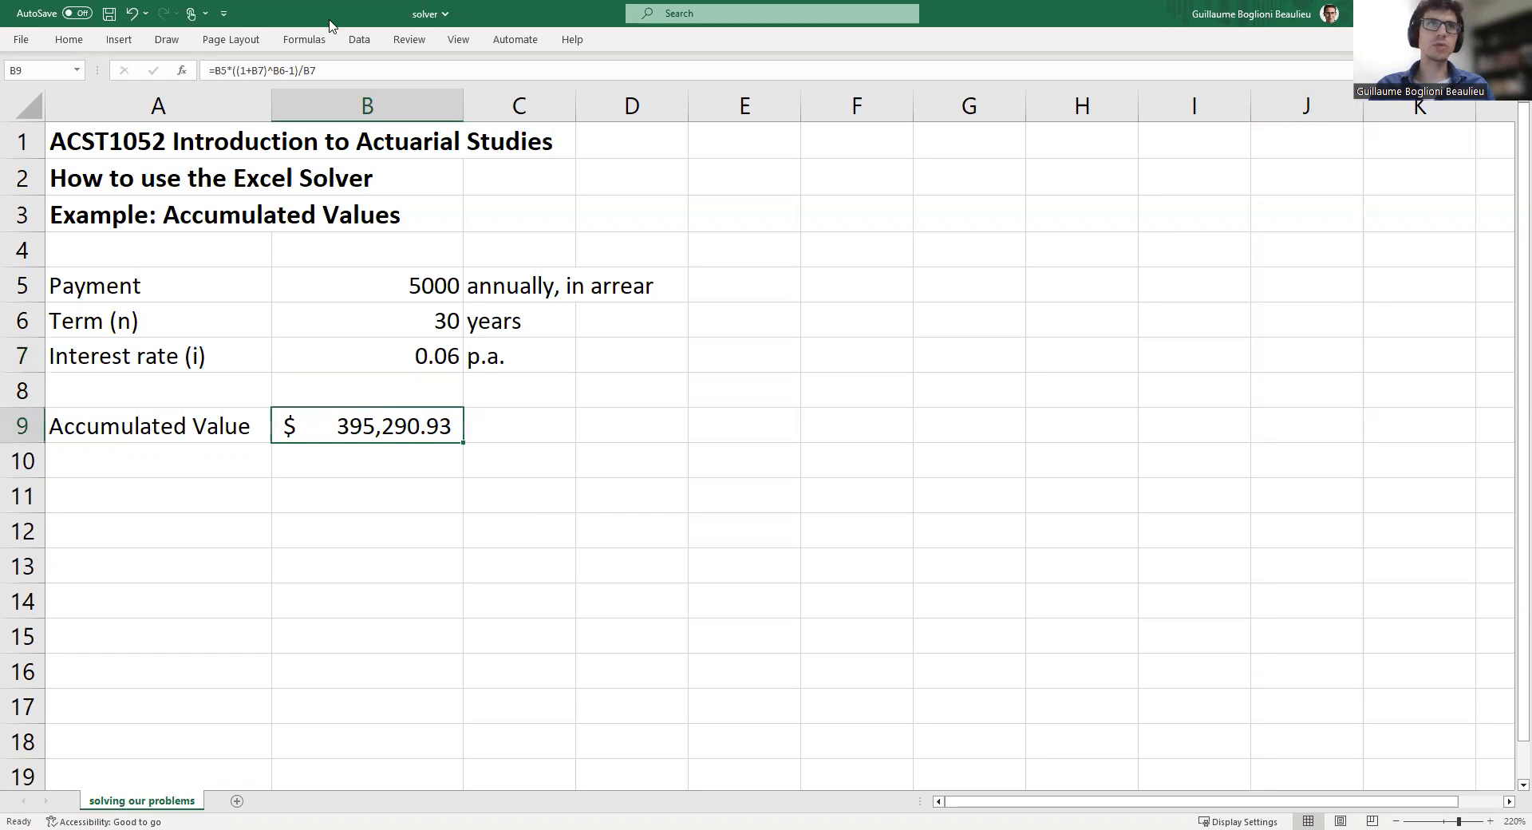
{"action": "left_click", "coordinate": [343, 79]}
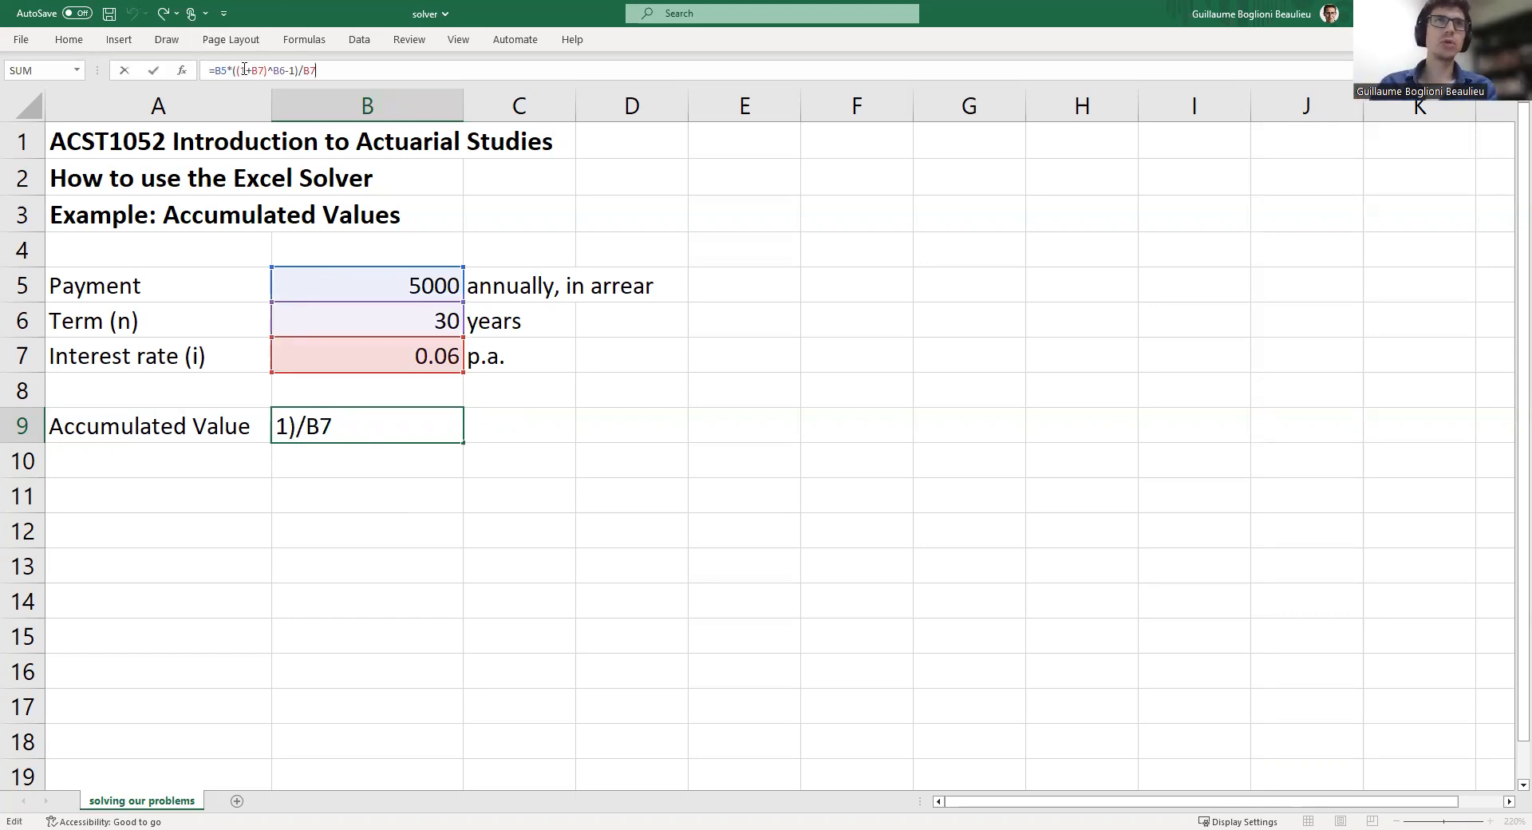
{"action": "left_click_drag", "start_coordinate": [262, 70], "coordinate": [281, 70]}
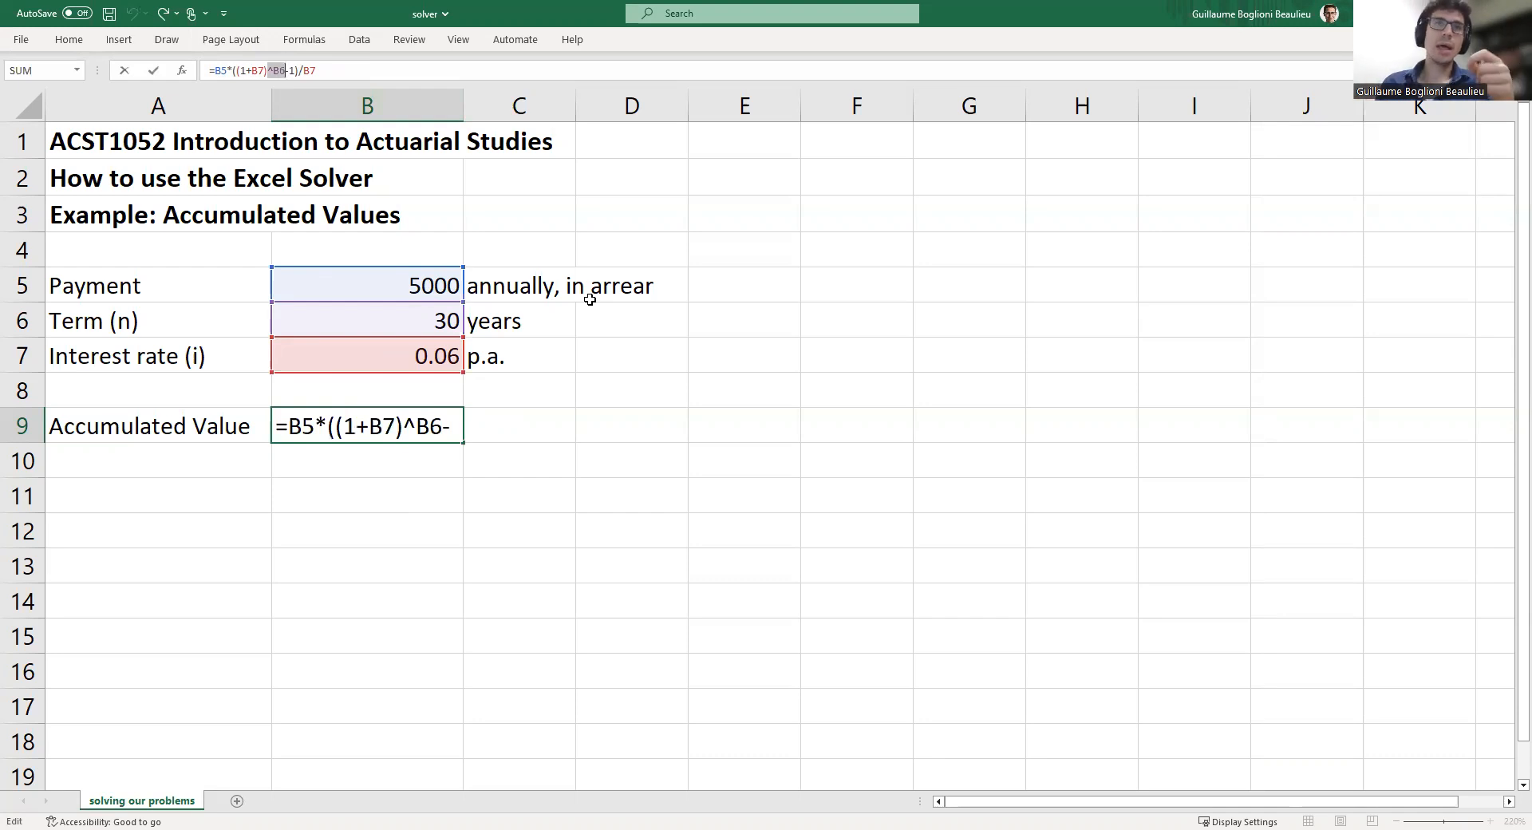
{"action": "key", "text": "Return"}
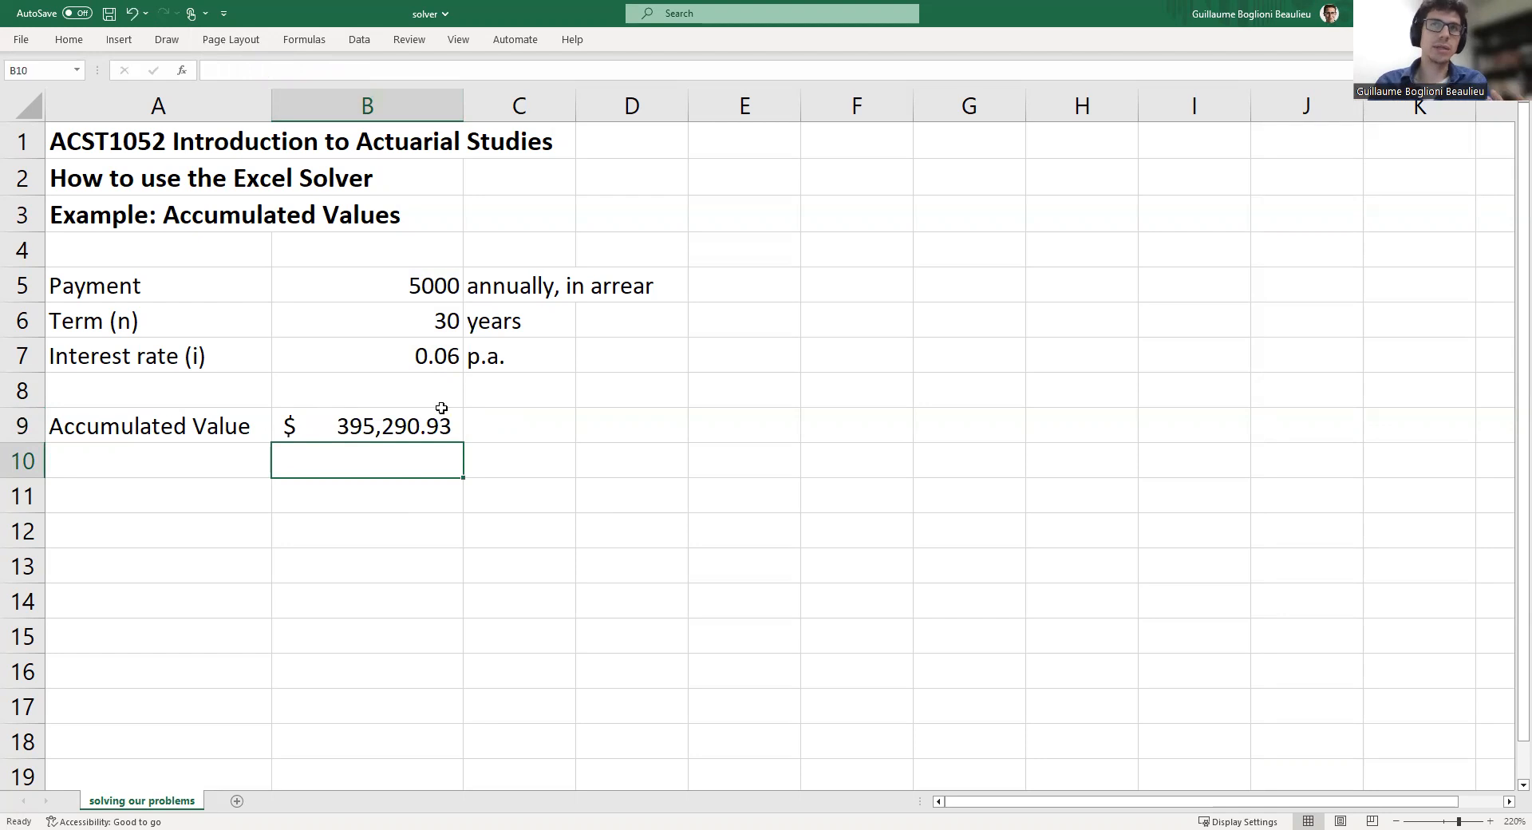
Set the interest rate in B7 to 0.07
{"action": "left_click", "coordinate": [403, 349]}
{"action": "left_click", "coordinate": [285, 78]}
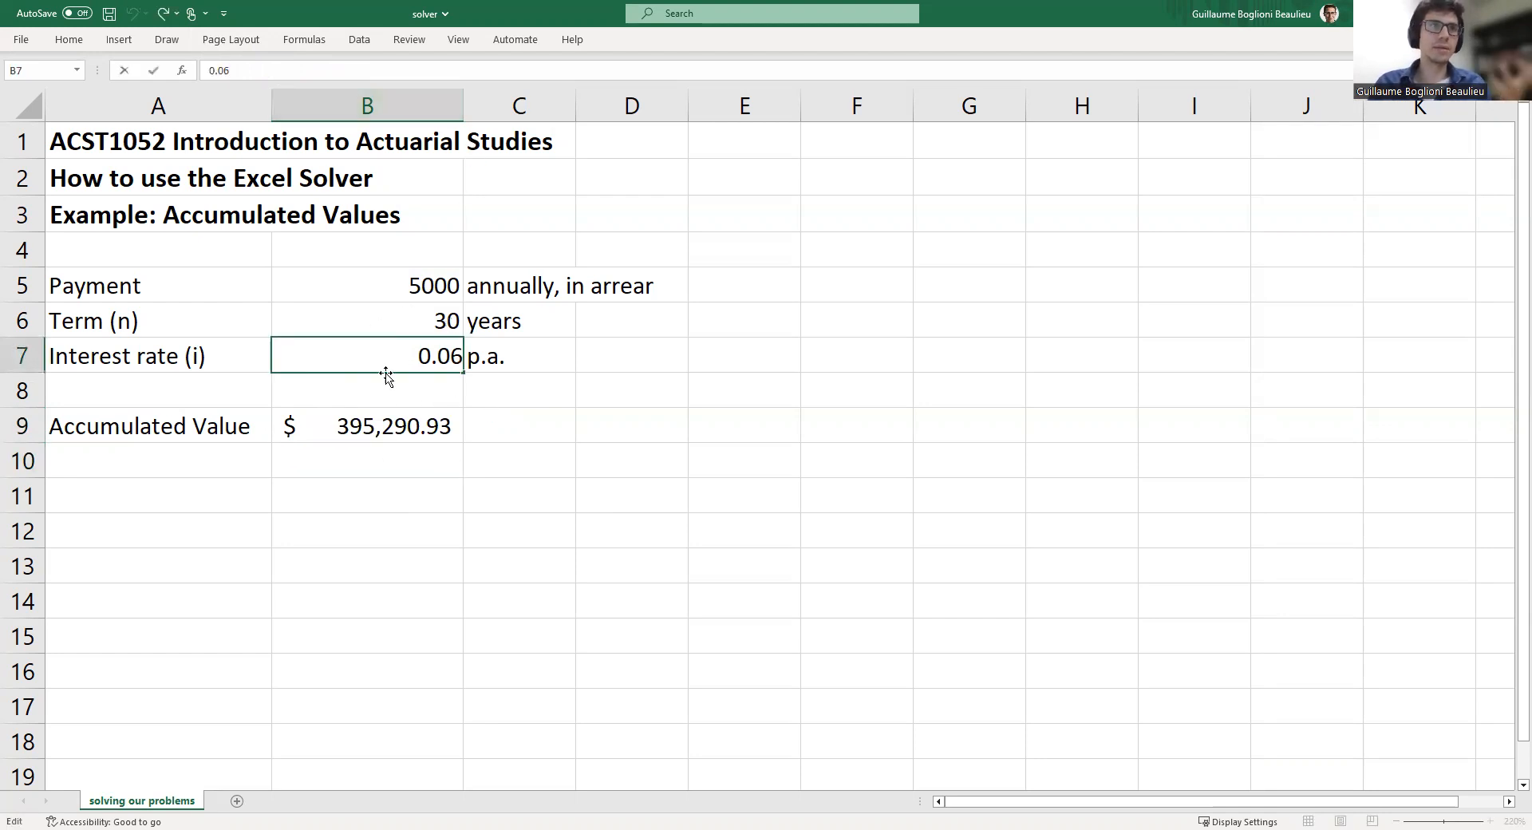
{"action": "key", "text": "BackSpace"}
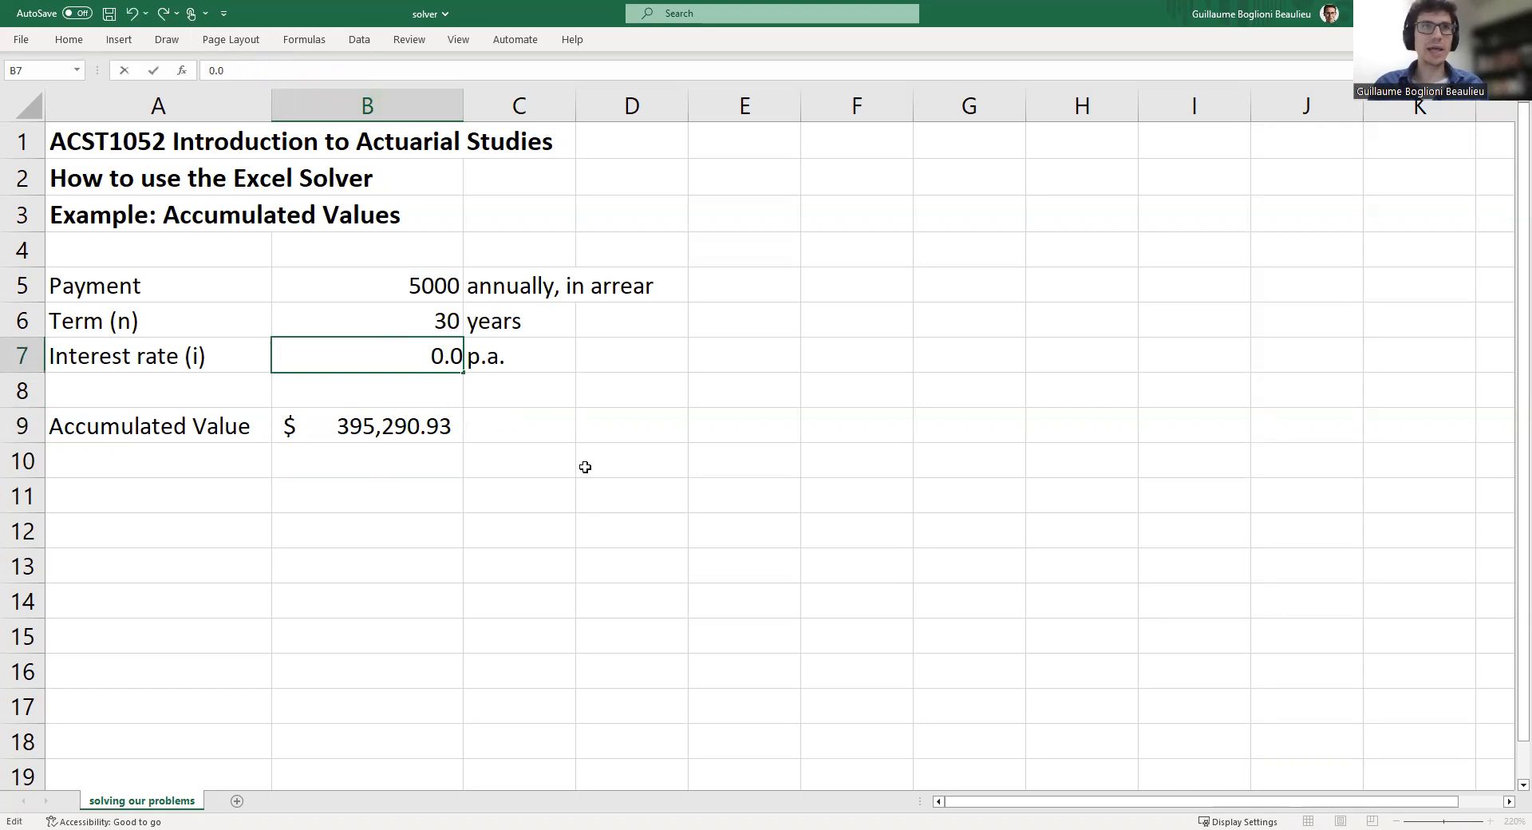
{"action": "type", "text": "7"}
{"action": "key", "text": "Return"}
{"action": "key", "text": "Down"}
{"action": "key", "text": "Up"}
{"action": "key", "text": "Up"}
{"action": "key", "text": "Down"}
{"action": "key", "text": "Up"}
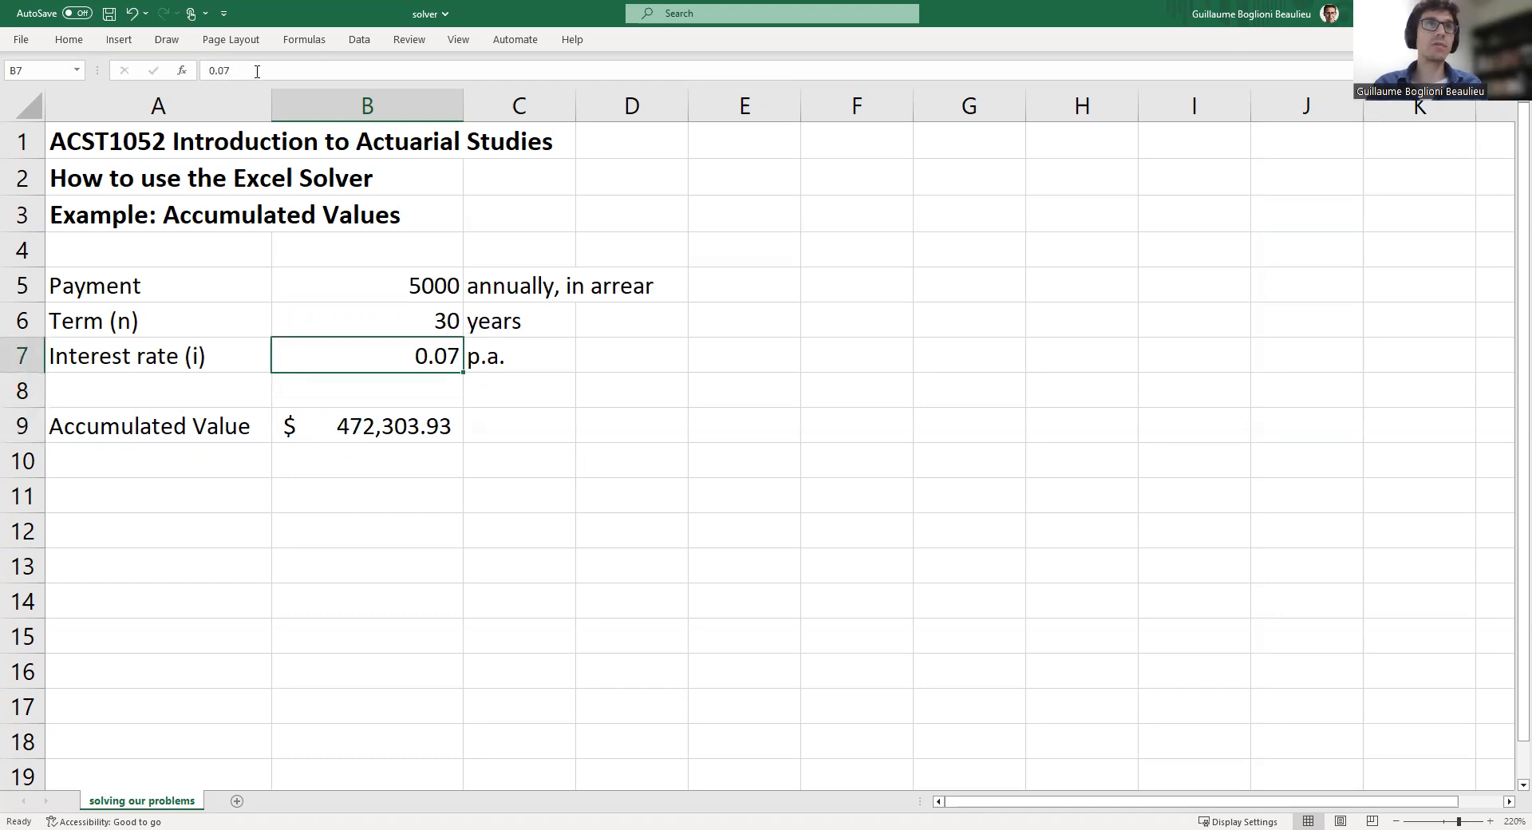
Set the interest rate in B7 to 0.075
{"action": "left_click", "coordinate": [257, 71]}
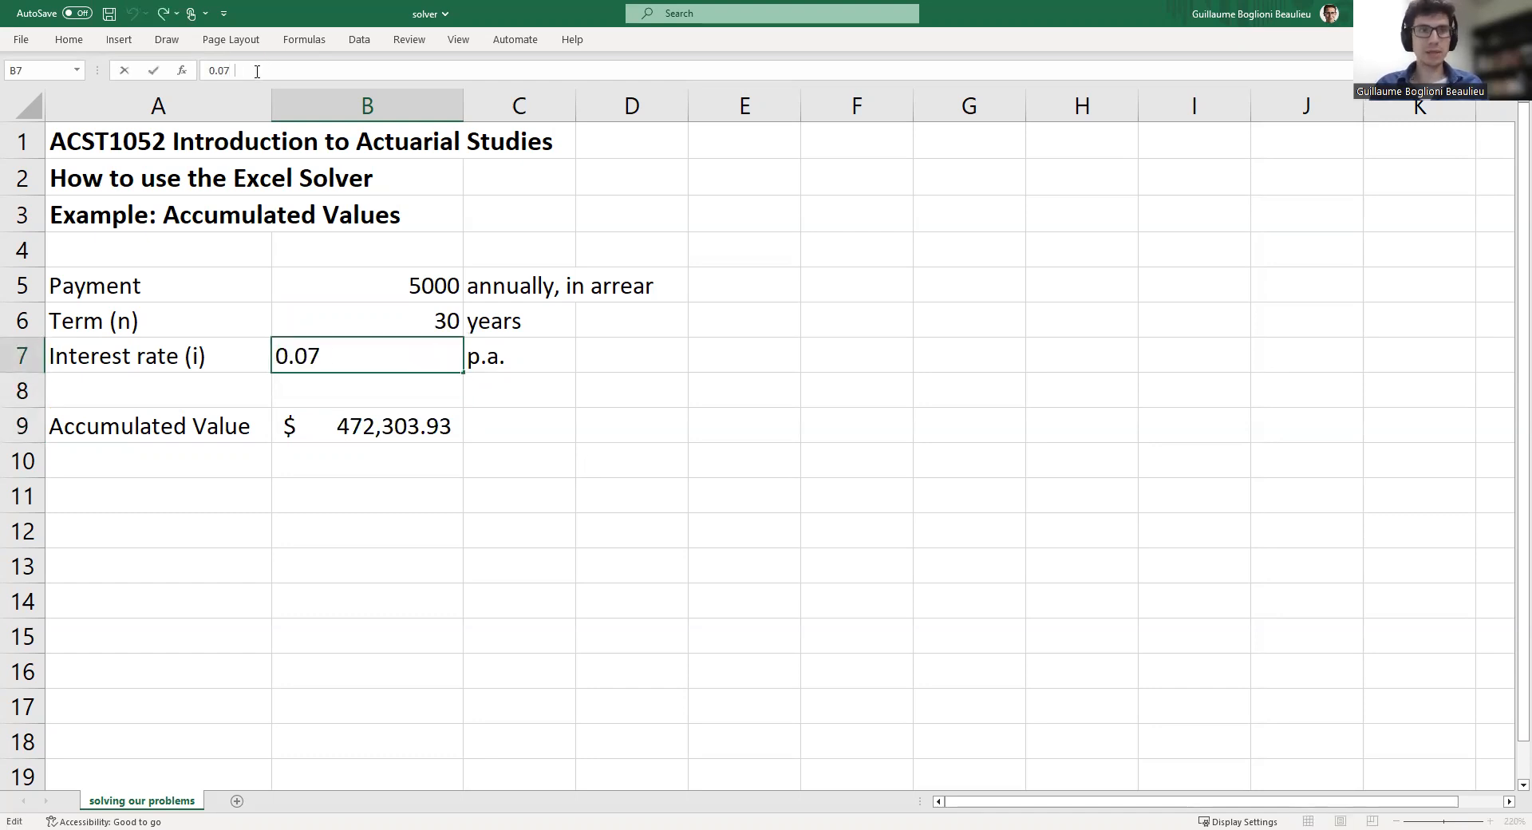
{"action": "type", "text": "5"}
{"action": "key", "text": "Return"}
{"action": "key", "text": "Down"}
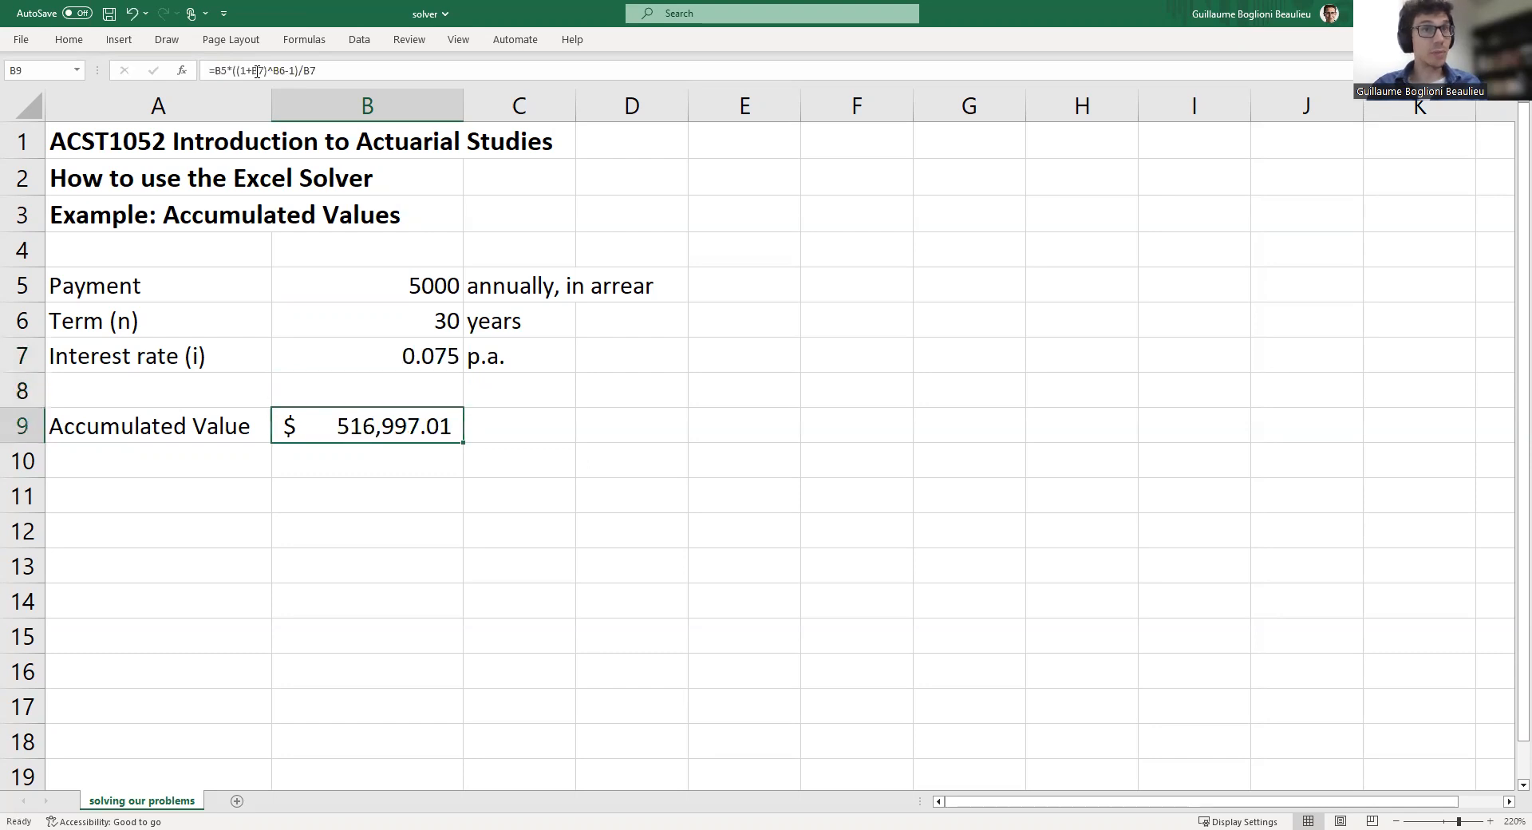
{"action": "key", "text": "Up"}
{"action": "key", "text": "Up"}
Set the interest rate in B7 to 0.074
{"action": "left_click", "coordinate": [279, 78]}
{"action": "key", "text": "BackSpace"}
{"action": "type", "text": "4"}
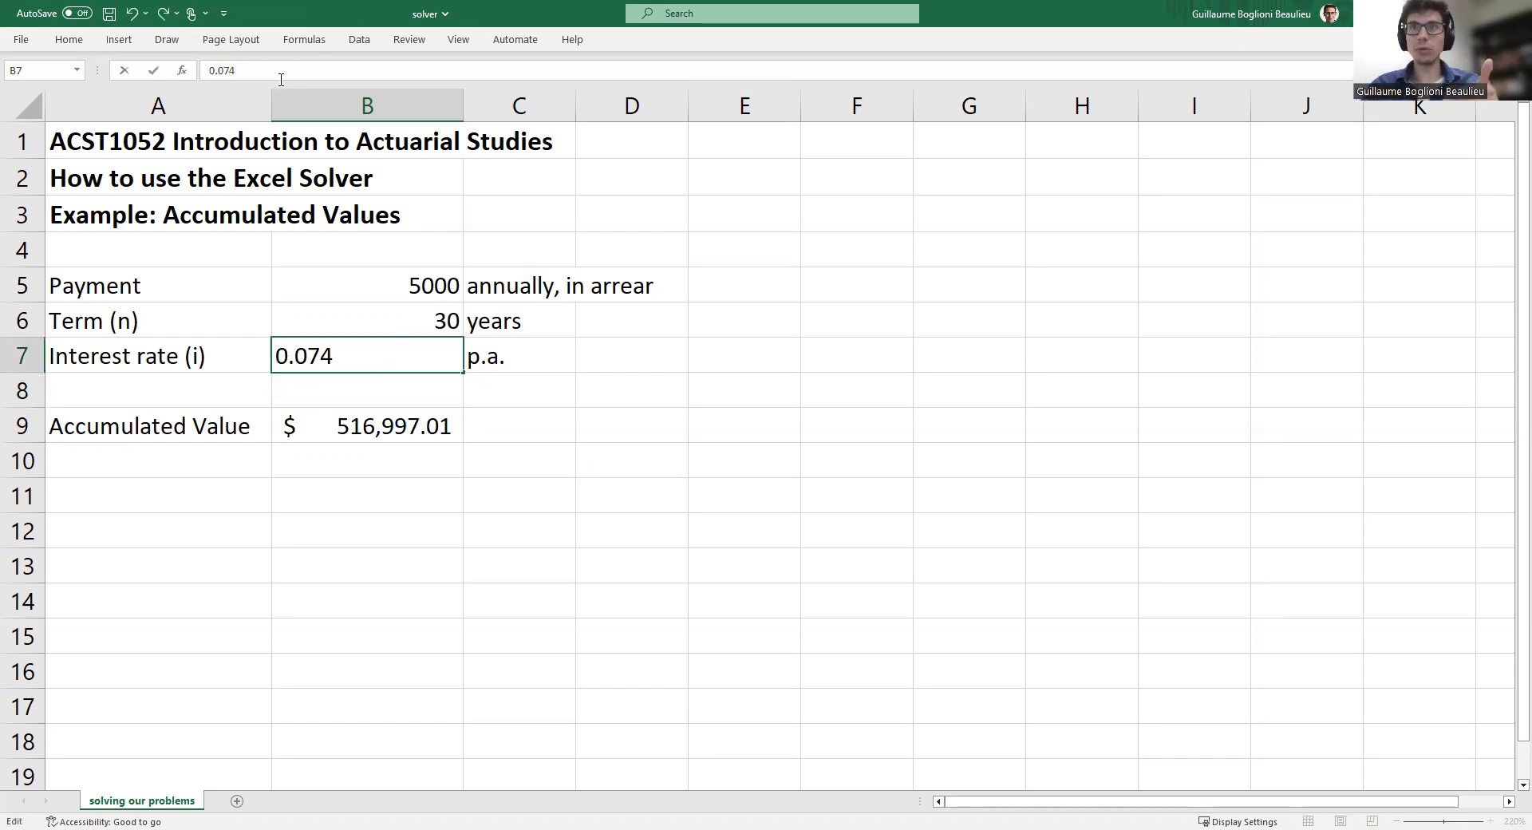
{"action": "key", "text": "Return"}
{"action": "key", "text": "Down"}
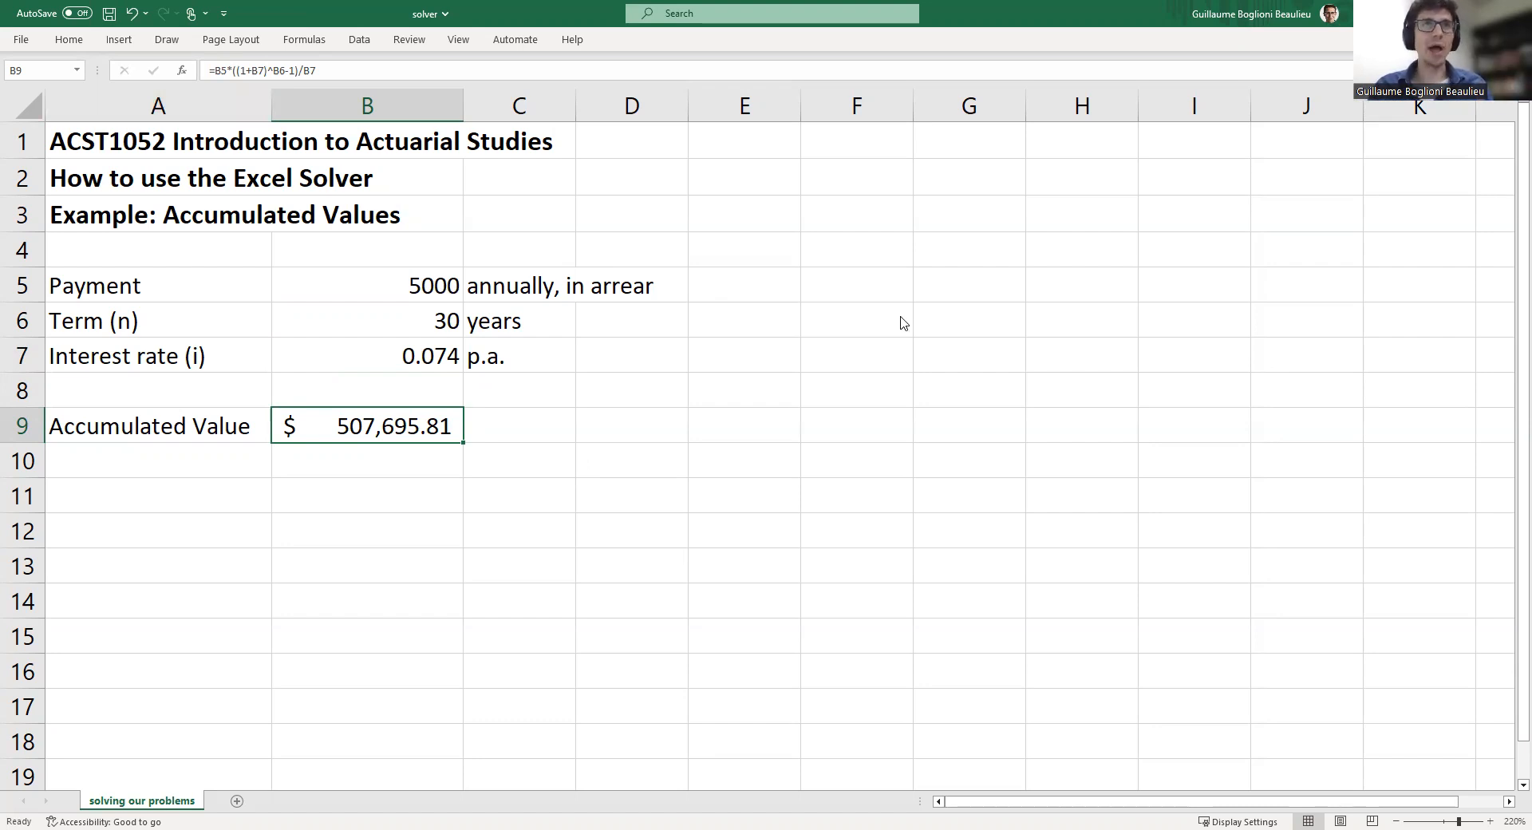
Enable the Solver Add-in through the Excel add-ins options
{"action": "left_click", "coordinate": [21, 44]}
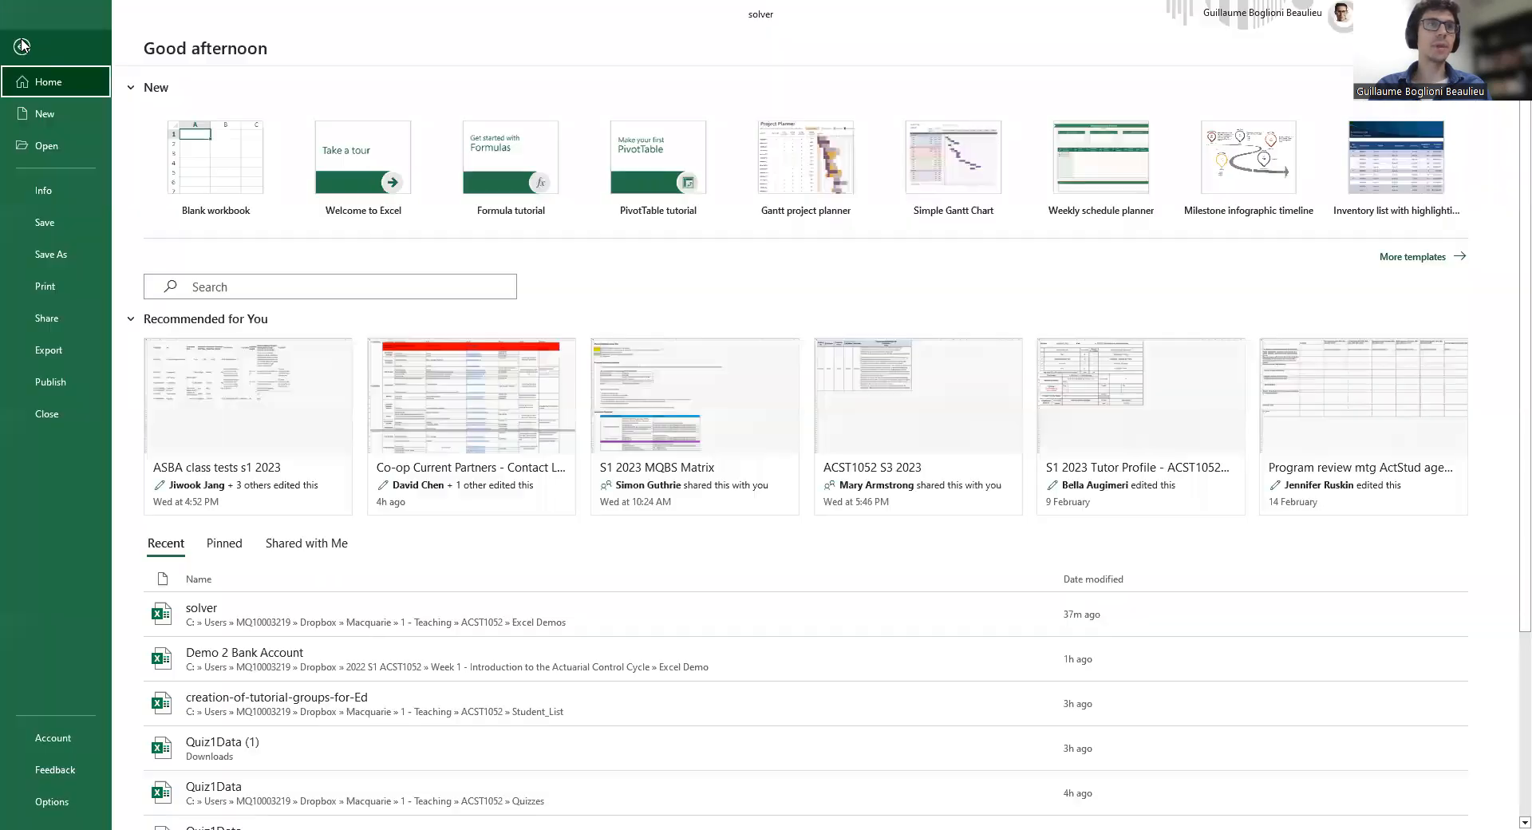
{"action": "left_click", "coordinate": [52, 802]}
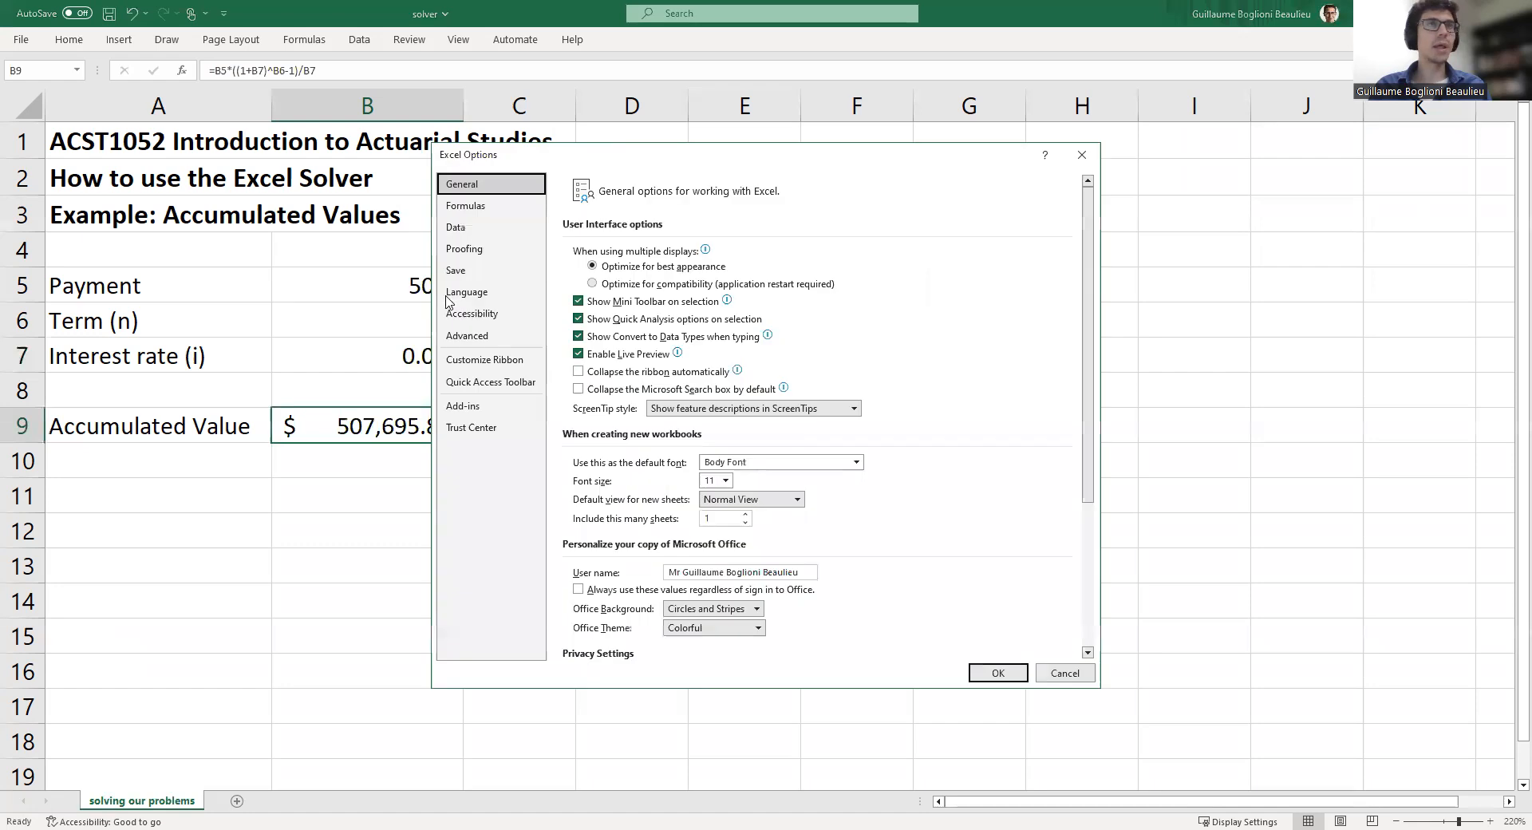
{"action": "left_click", "coordinate": [469, 409]}
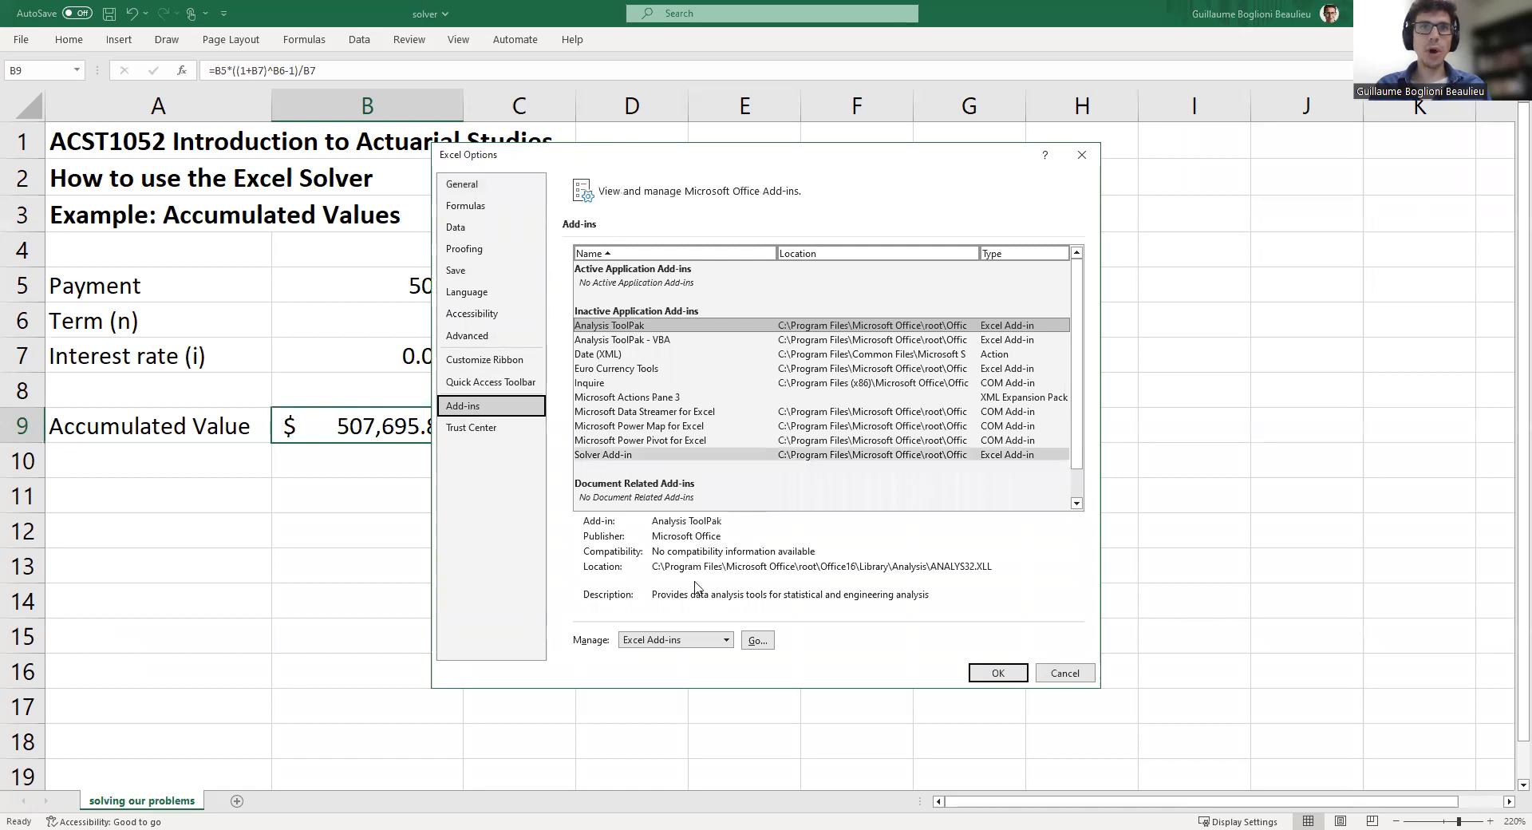
{"action": "left_click", "coordinate": [758, 644]}
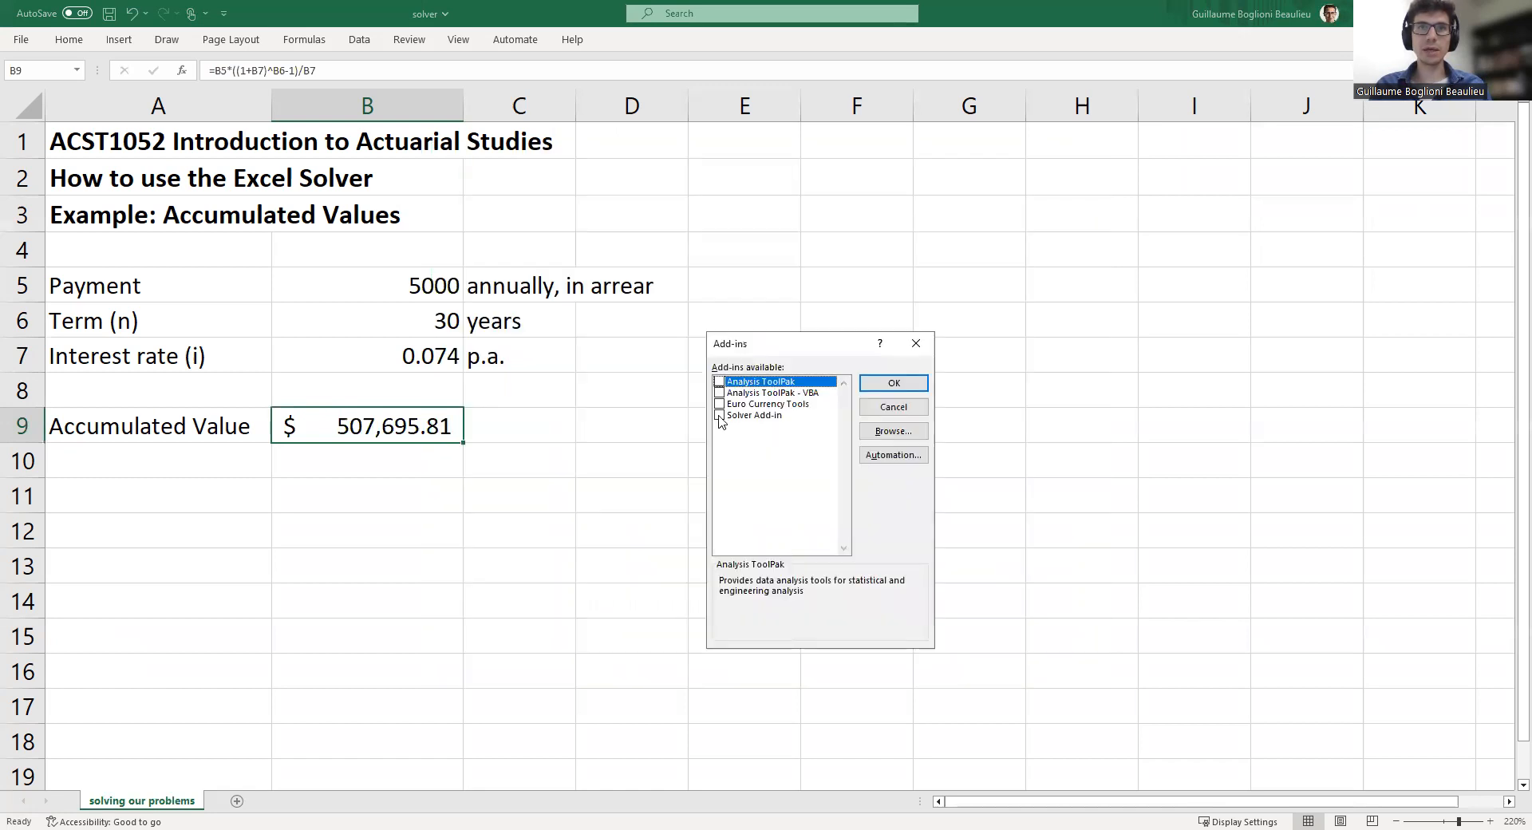
{"action": "left_click", "coordinate": [719, 416]}
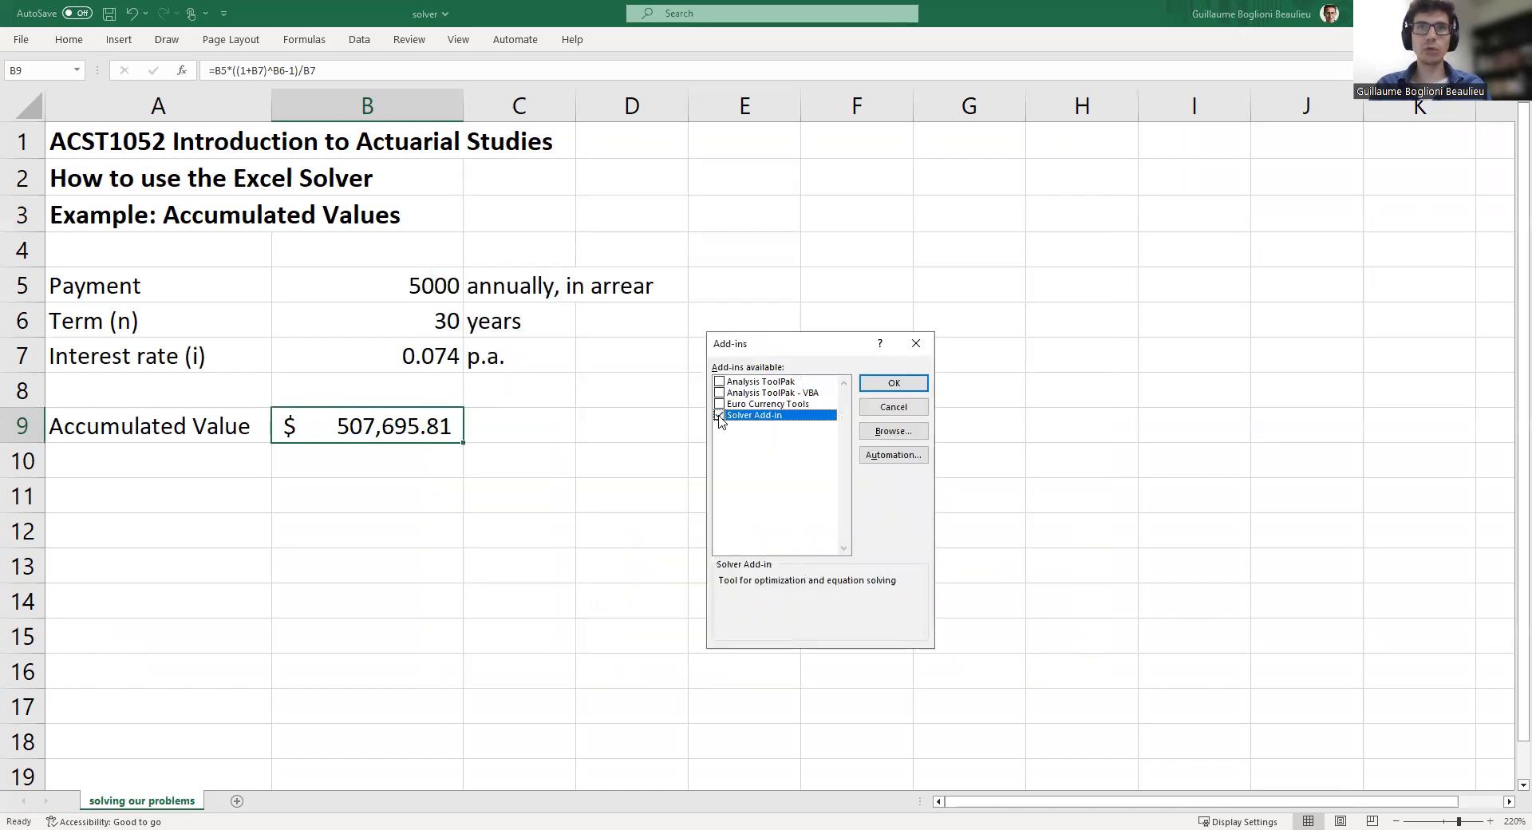
{"action": "left_click", "coordinate": [895, 384]}
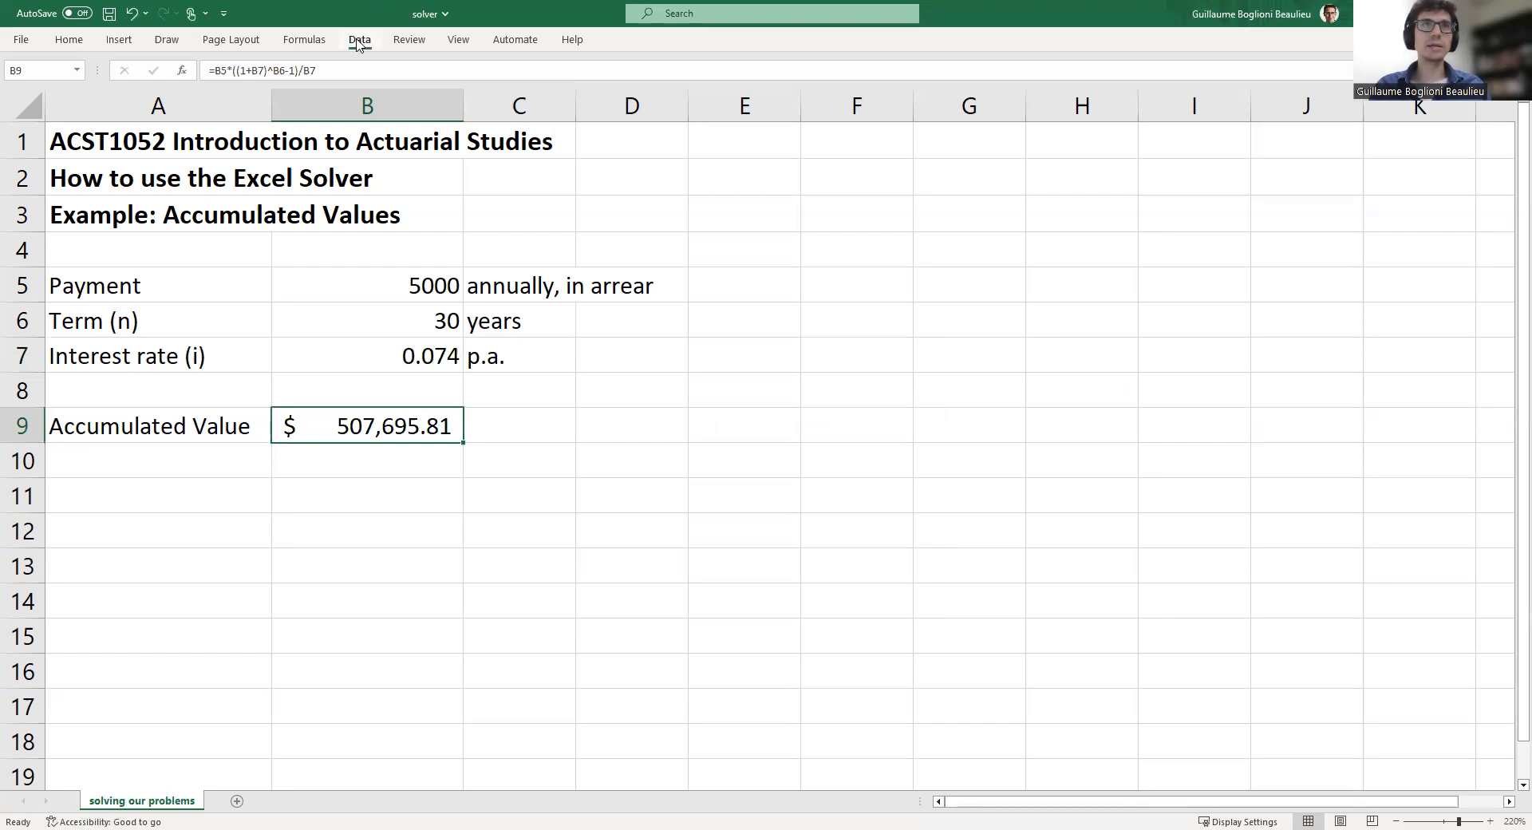
Open Solver and set the objective cell B9 to reach a value of 500000
{"action": "left_click", "coordinate": [358, 45]}
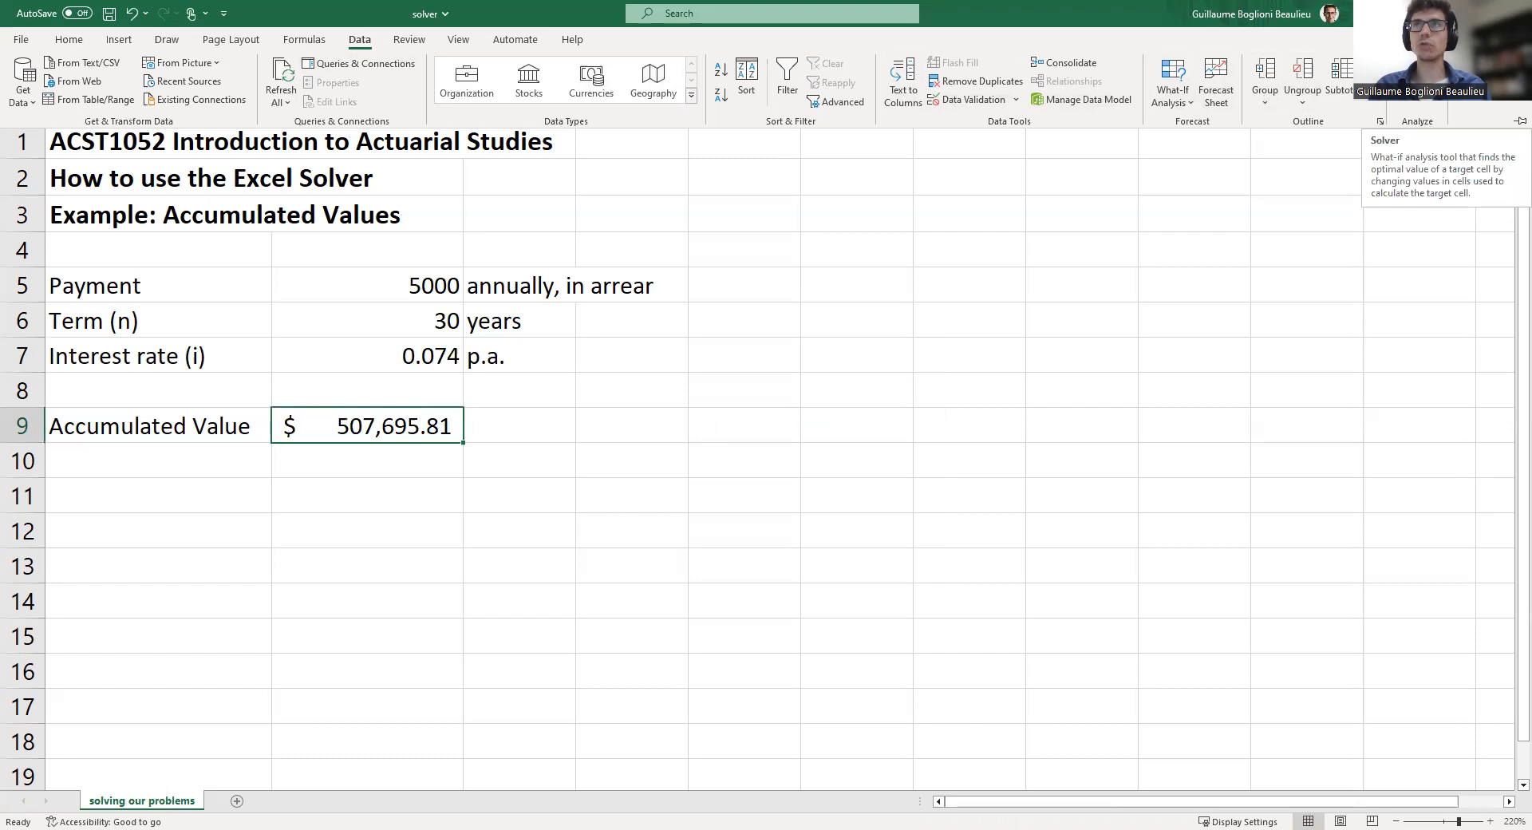
{"action": "left_click", "coordinate": [1418, 80]}
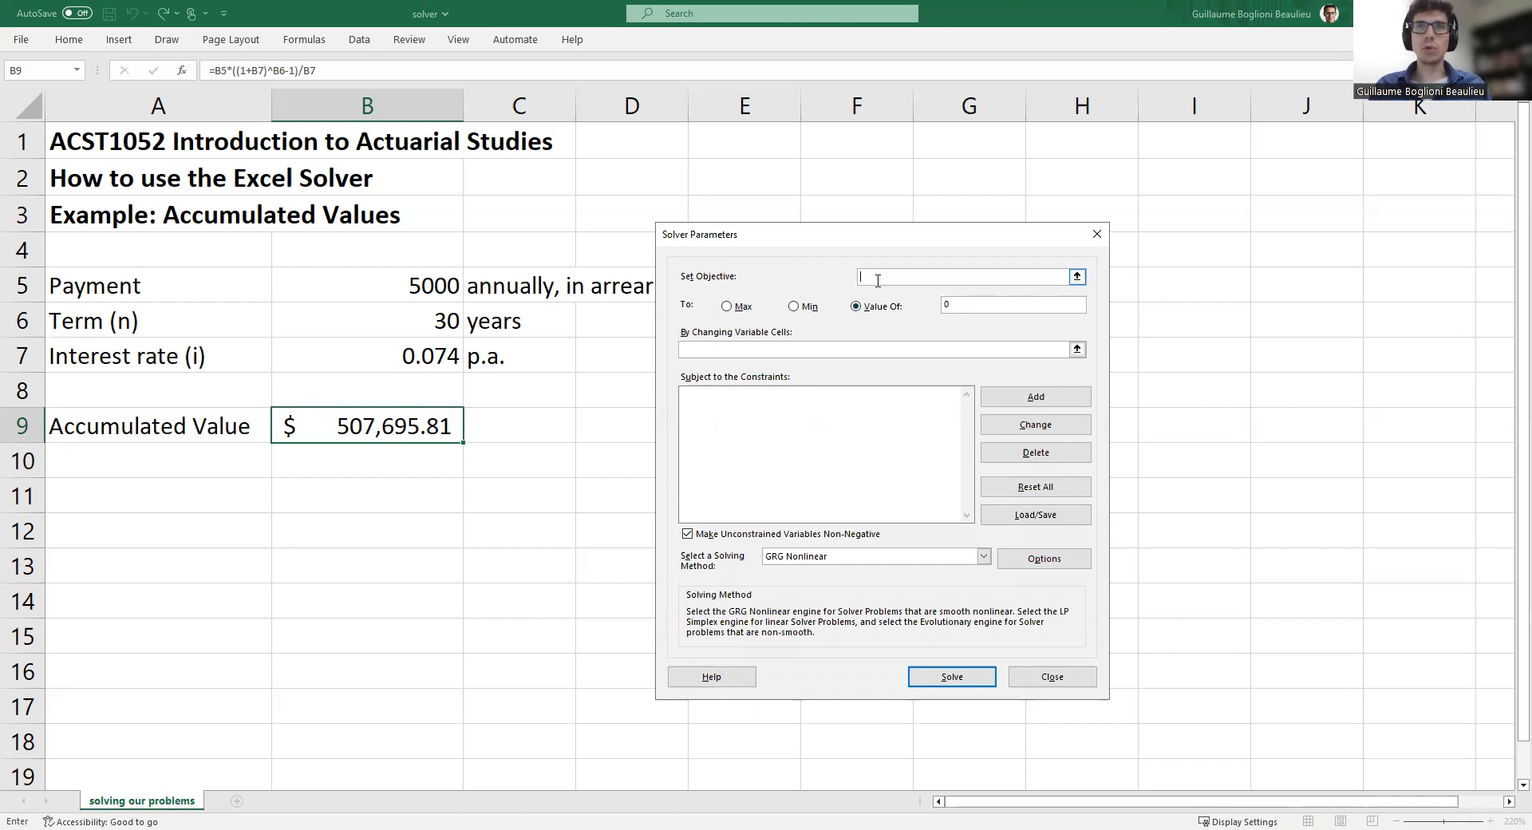
{"action": "left_click", "coordinate": [394, 426]}
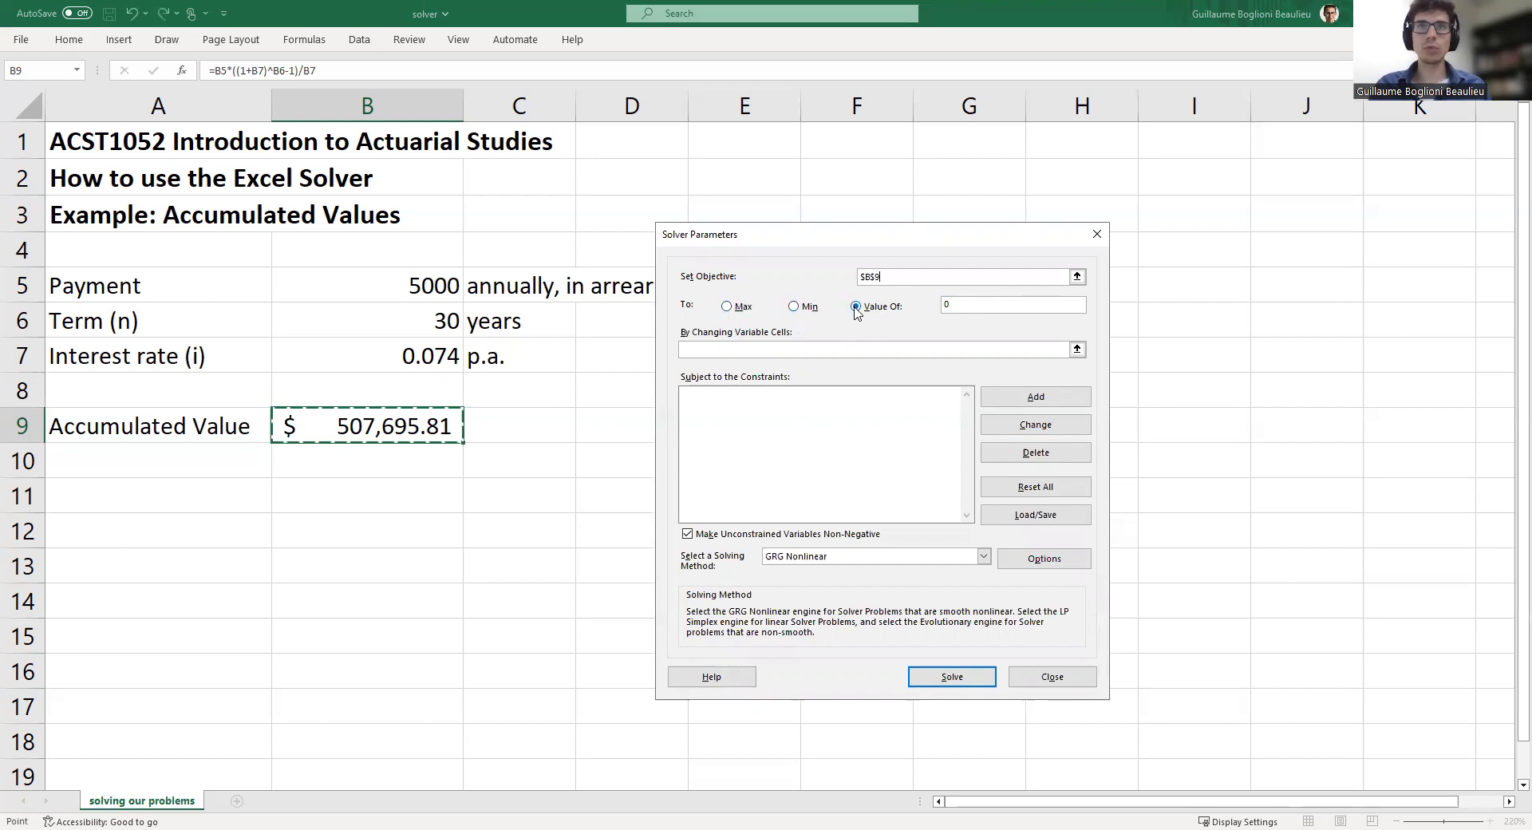
{"action": "left_click", "coordinate": [950, 303]}
{"action": "key", "text": "BackSpace"}
{"action": "type", "text": "500"}
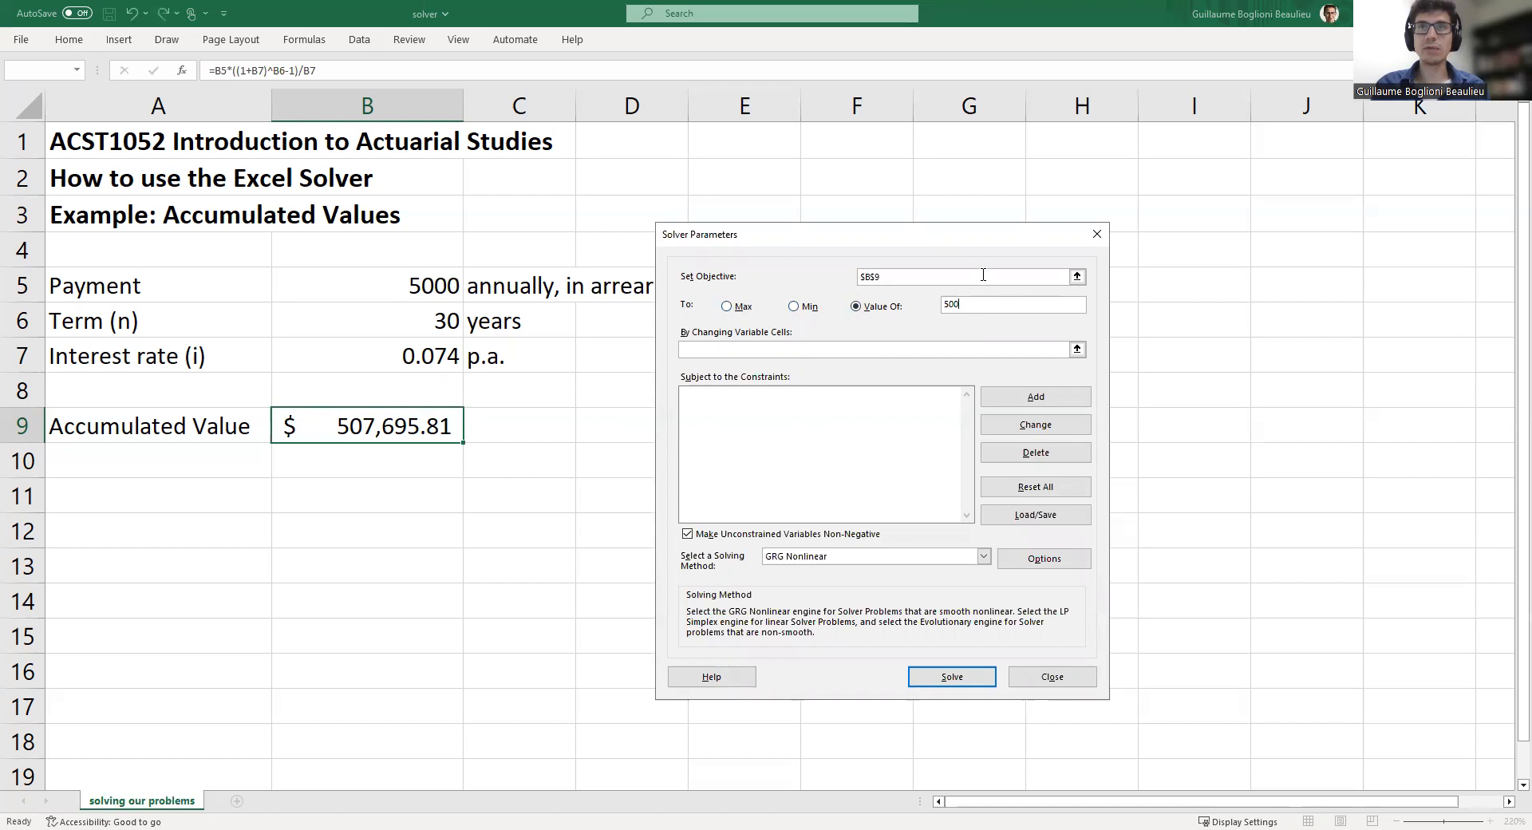
{"action": "type", "text": "000"}
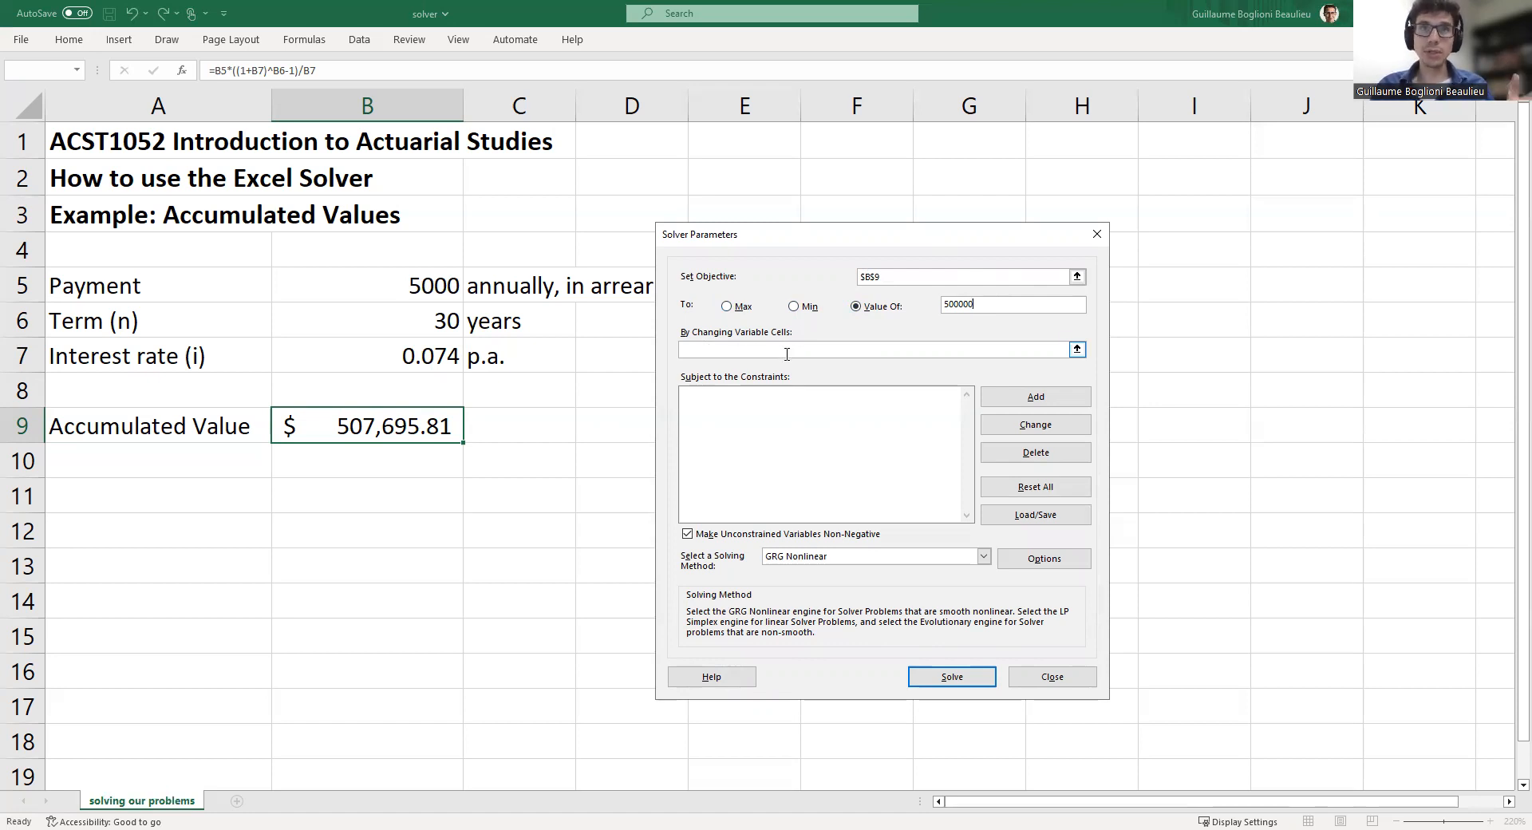
Set B7 as the changing variable cell, run Solver and keep the solver solution
{"action": "left_click", "coordinate": [1078, 350]}
{"action": "left_click", "coordinate": [419, 360]}
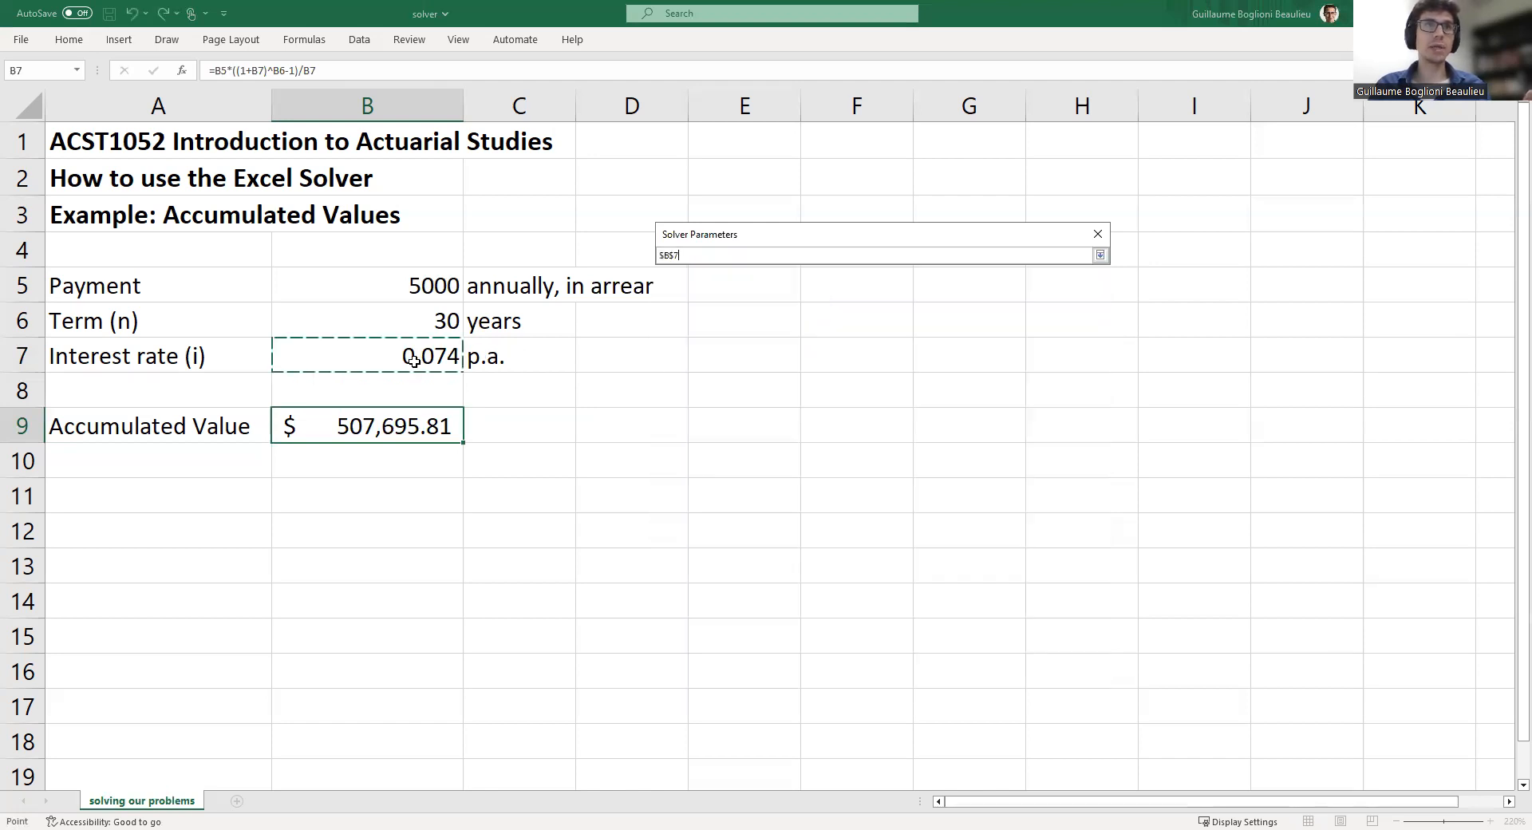
{"action": "left_click", "coordinate": [1100, 256]}
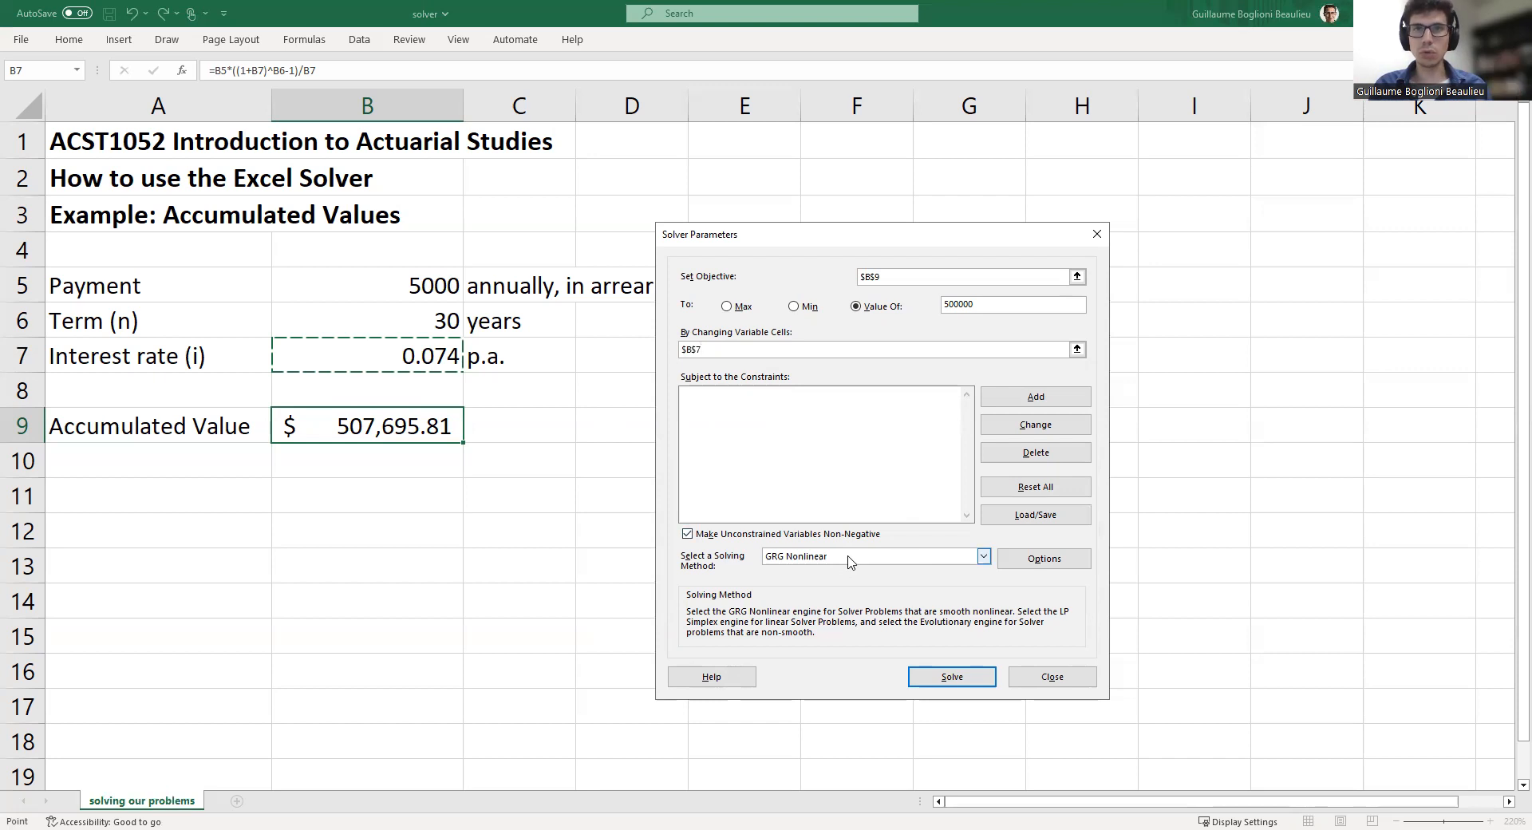
{"action": "left_click", "coordinate": [945, 679]}
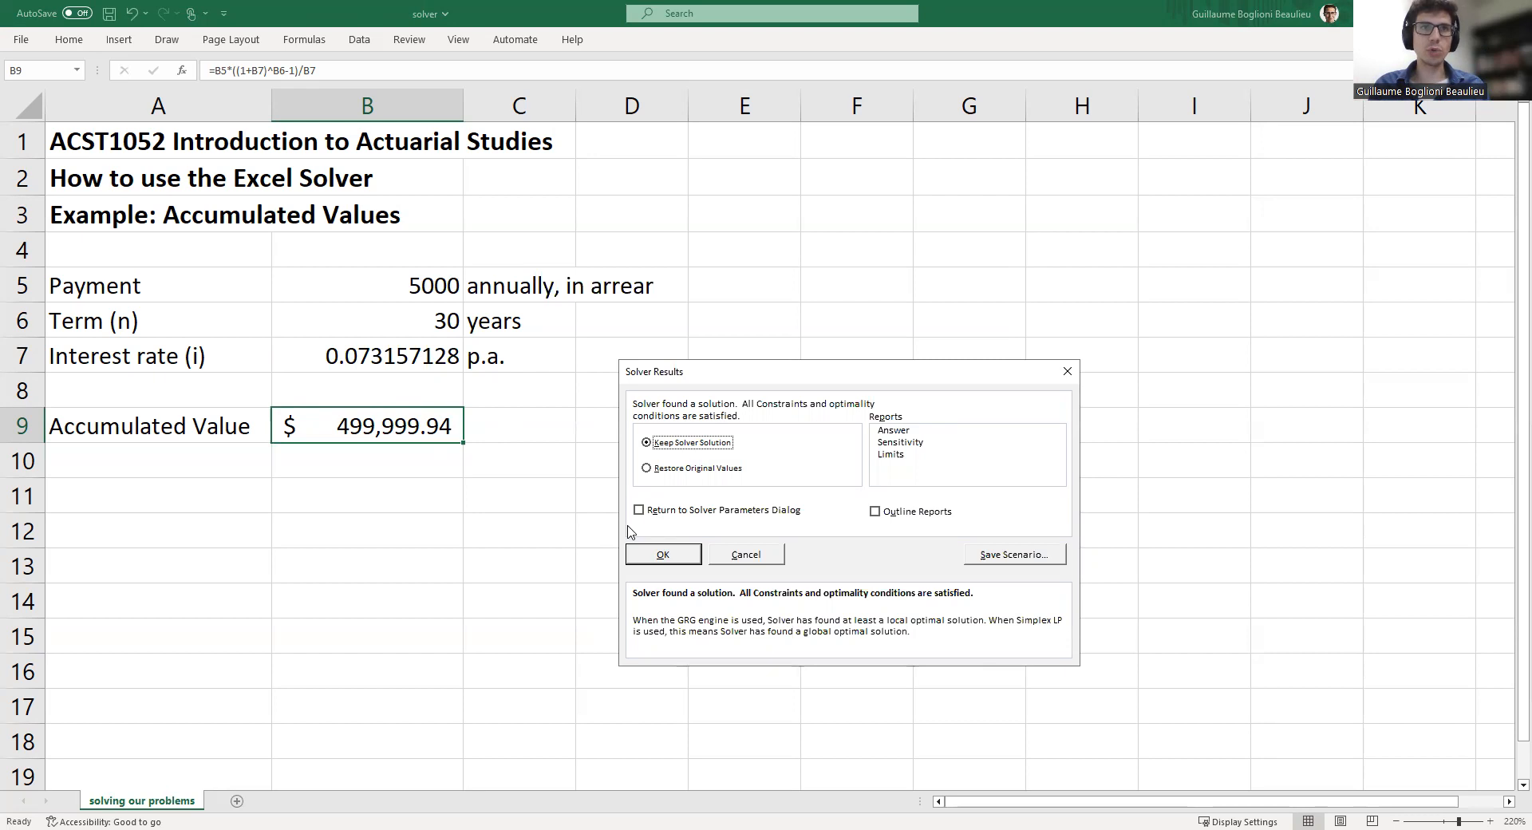
{"action": "left_click", "coordinate": [663, 557]}
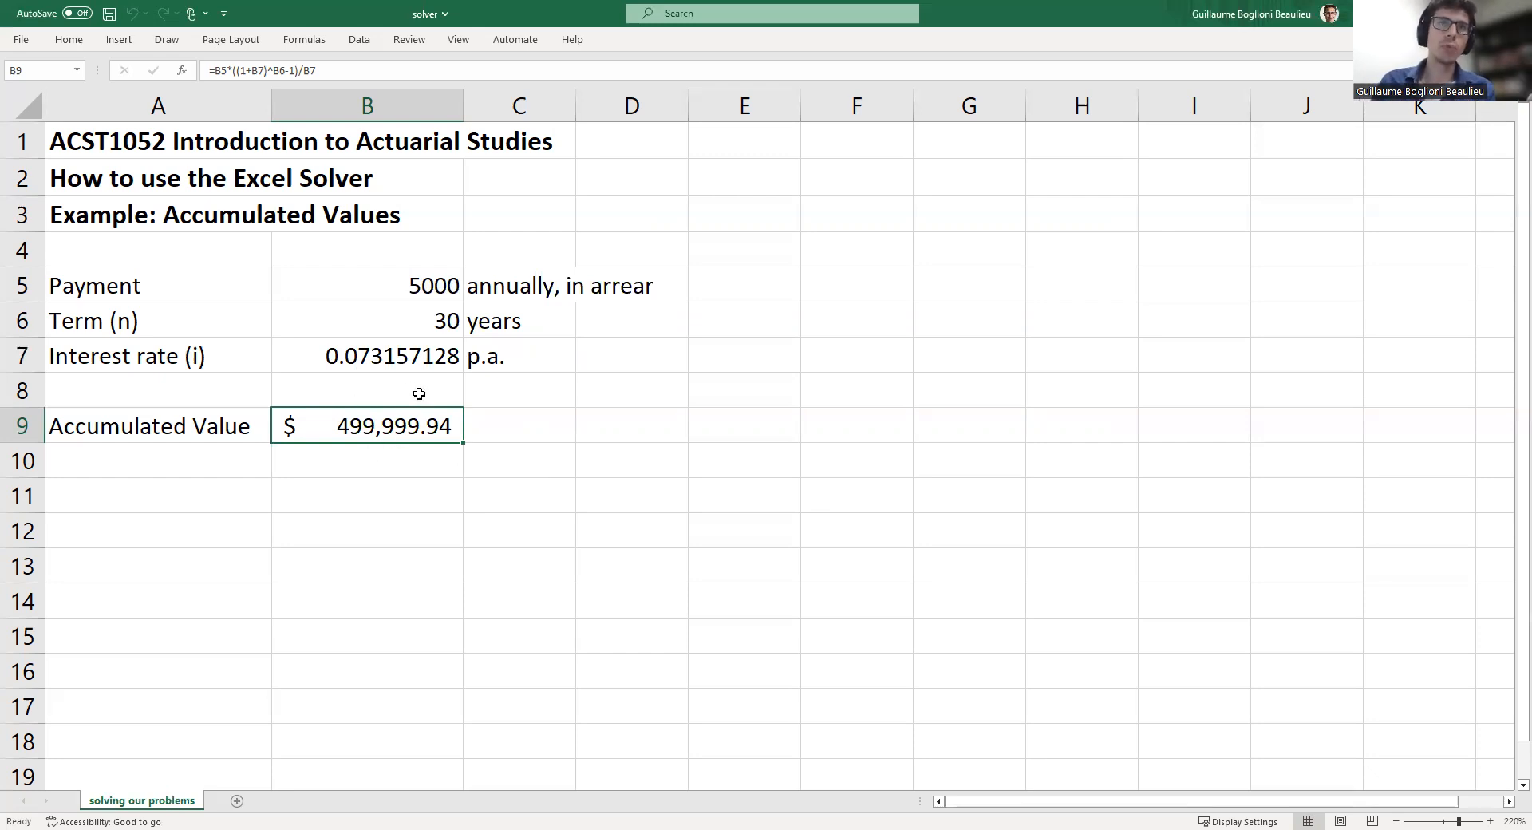
Inspect the solved interest rate in B7 and the accumulated value formula in B9
{"action": "left_click", "coordinate": [390, 354]}
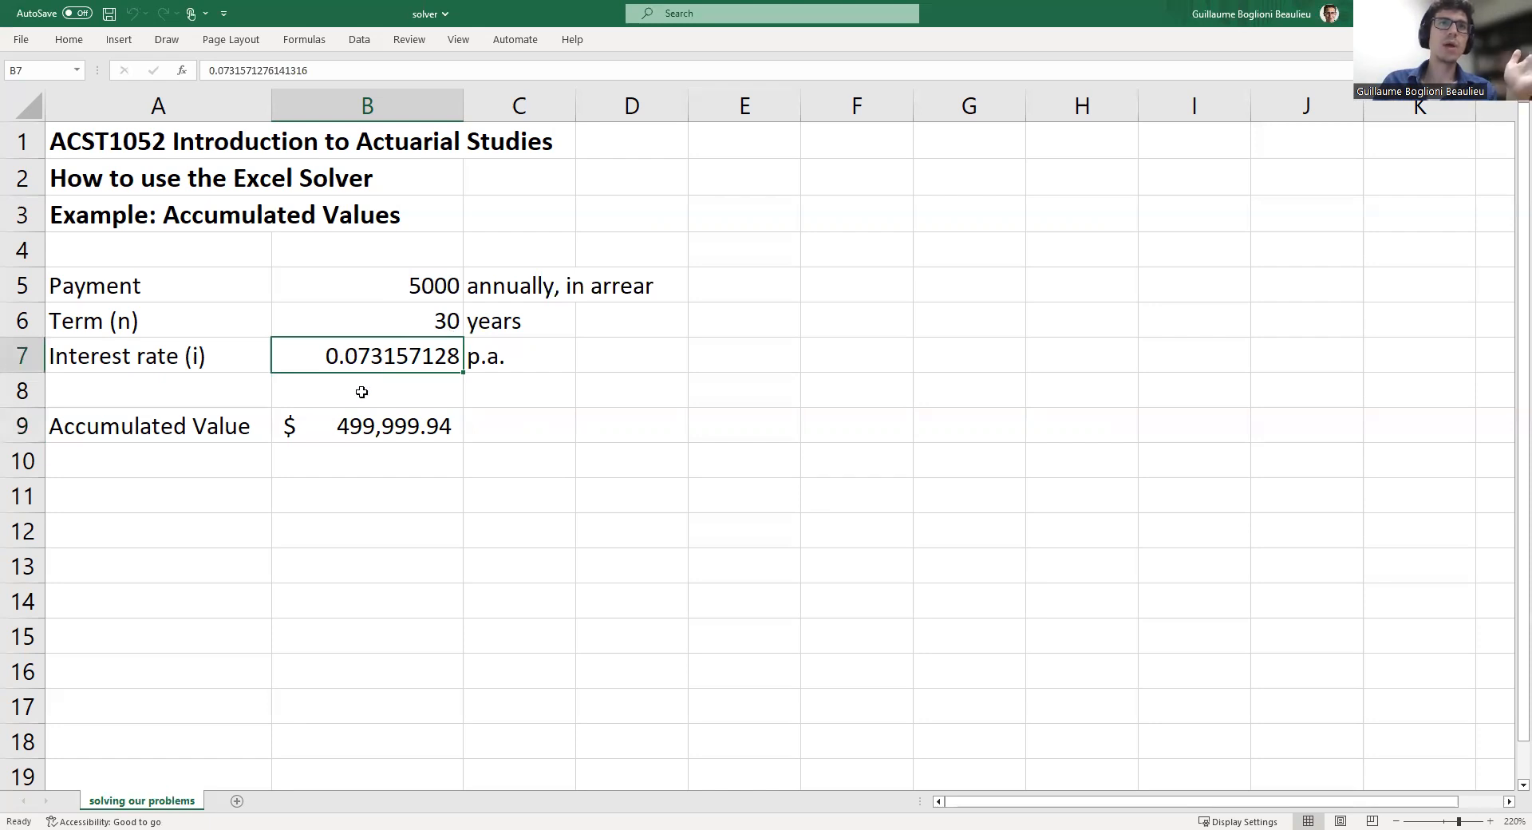
{"action": "left_click", "coordinate": [376, 421]}
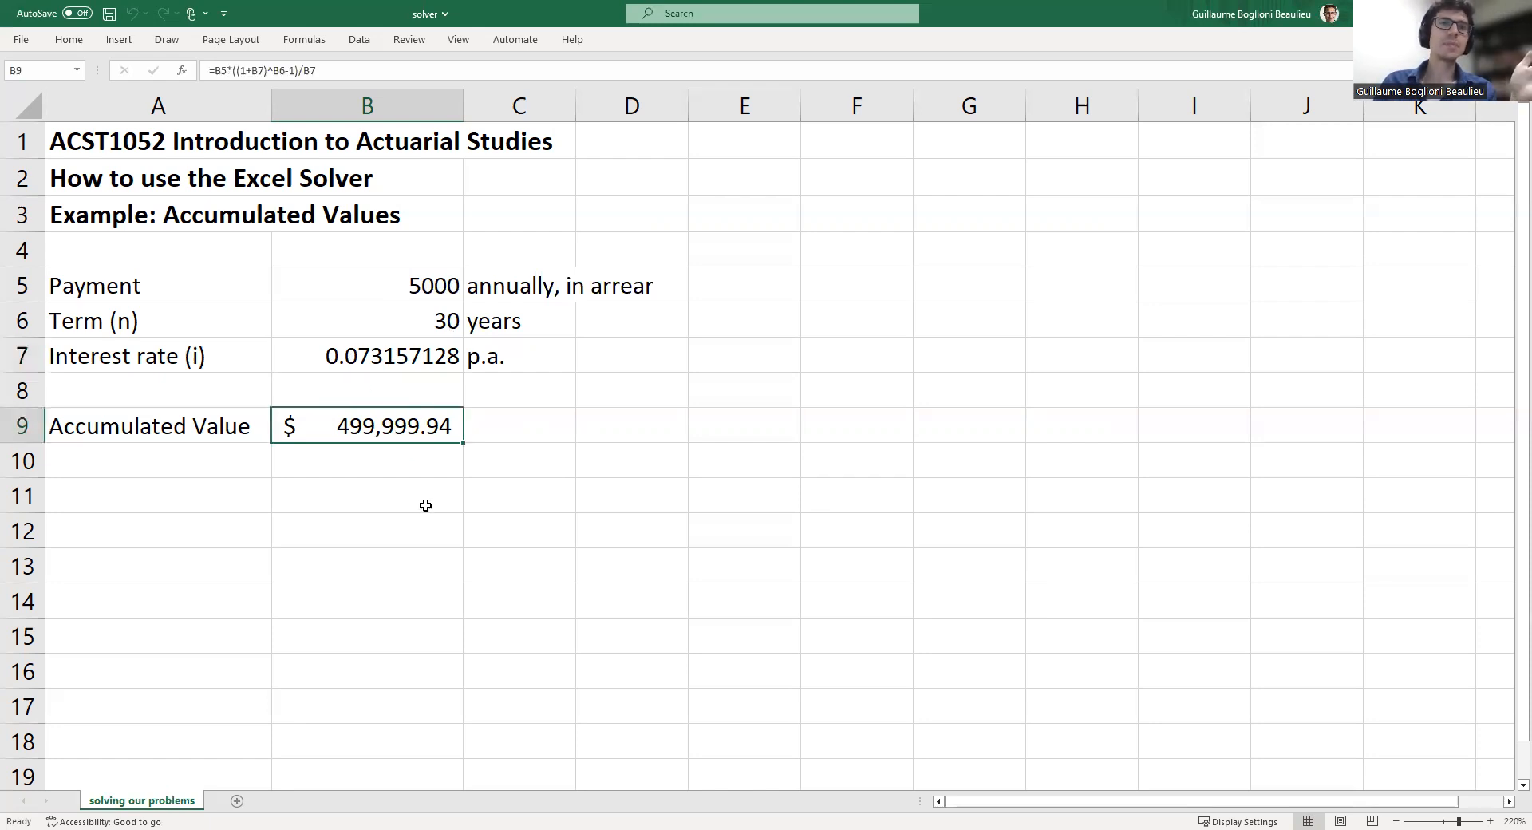
{"action": "left_click", "coordinate": [425, 289]}
{"action": "left_click", "coordinate": [422, 409]}
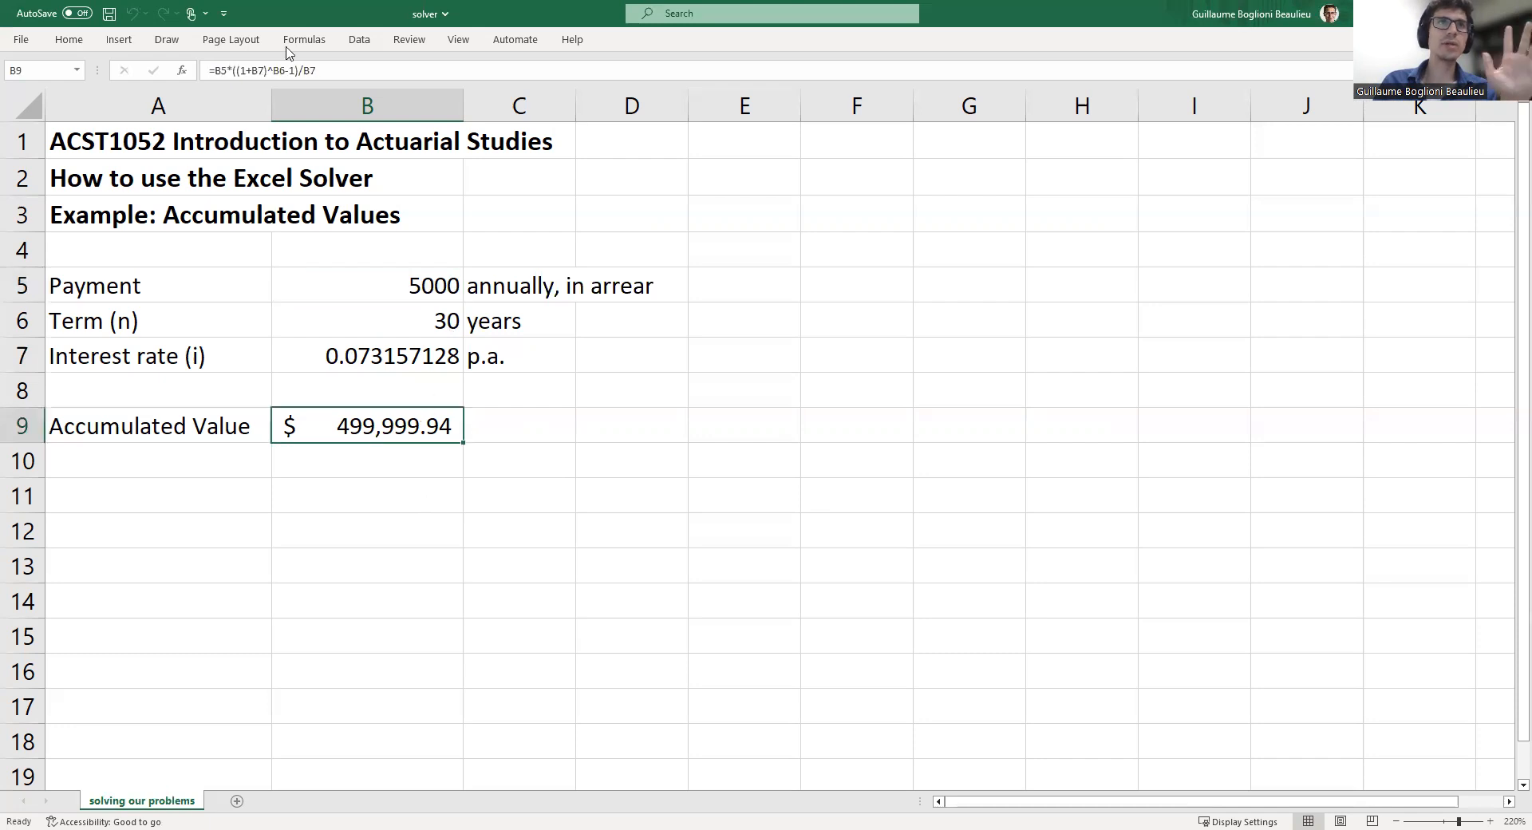
{"action": "left_click", "coordinate": [294, 70]}
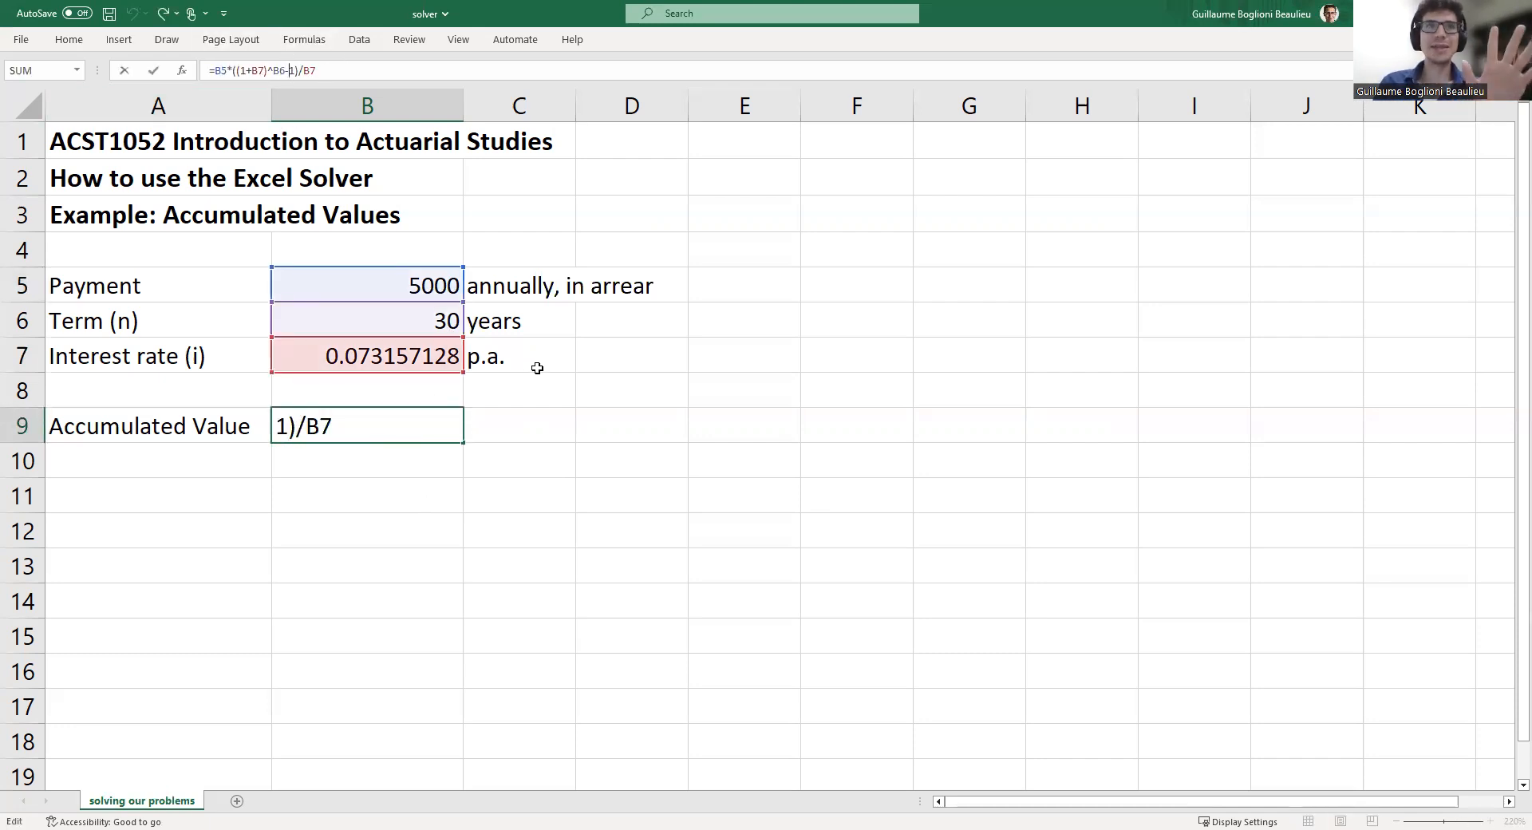
{"action": "key", "text": "Return"}
{"action": "key", "text": "Up"}
{"action": "key", "text": "Up"}
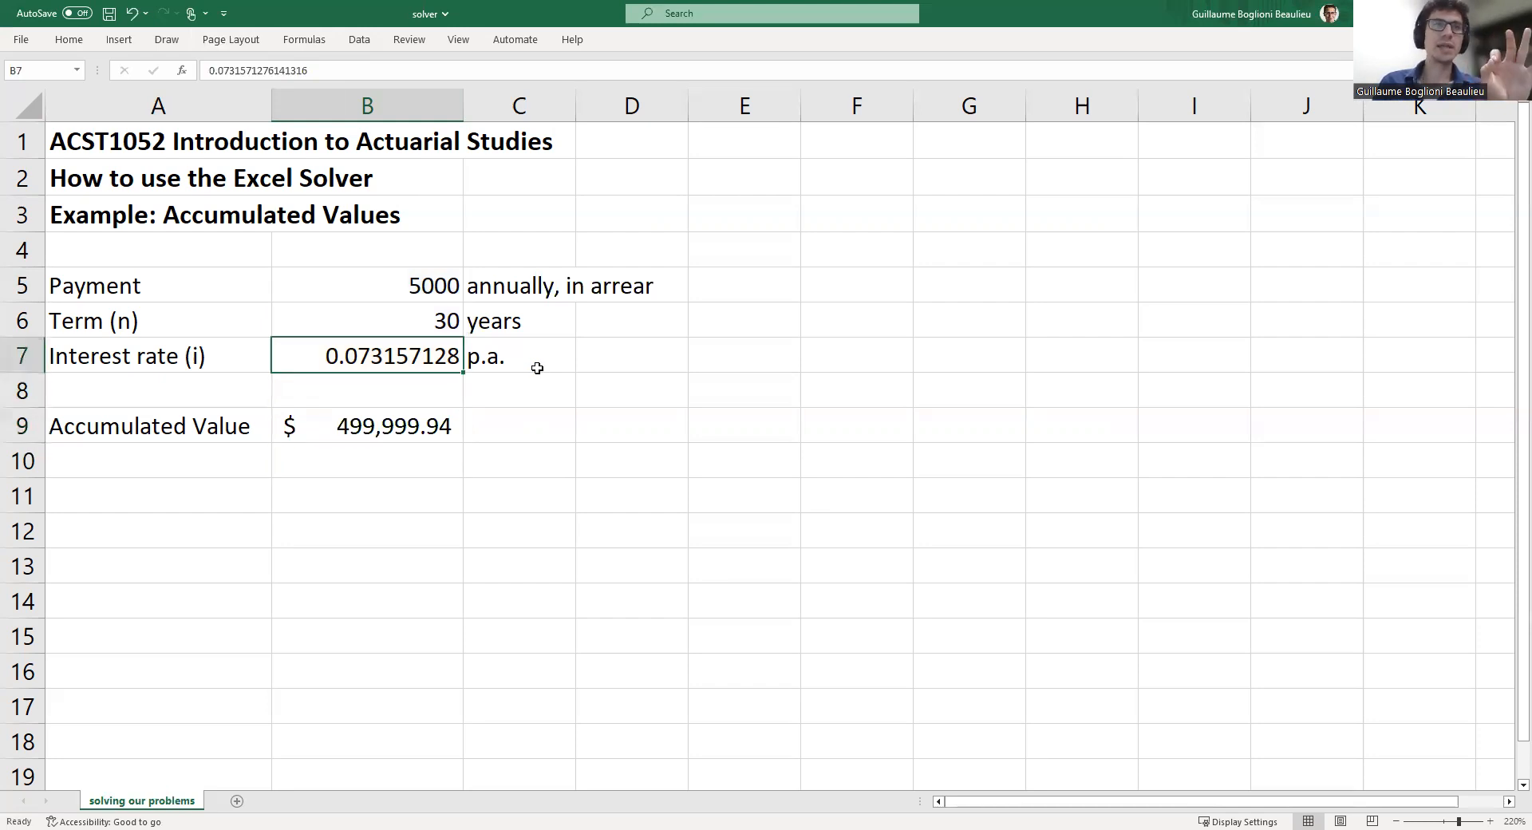
{"action": "left_click", "coordinate": [333, 424]}
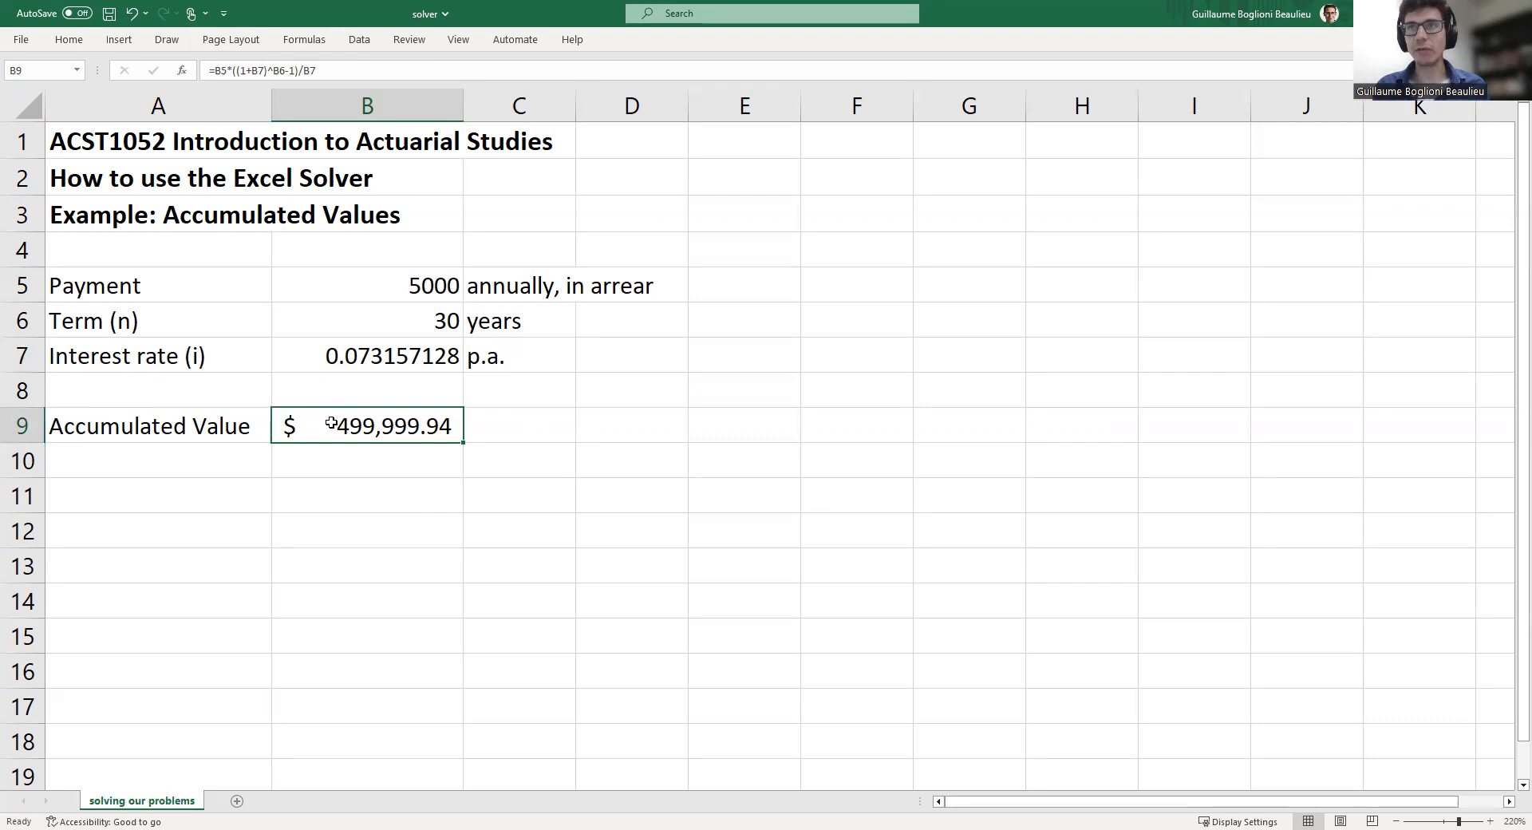